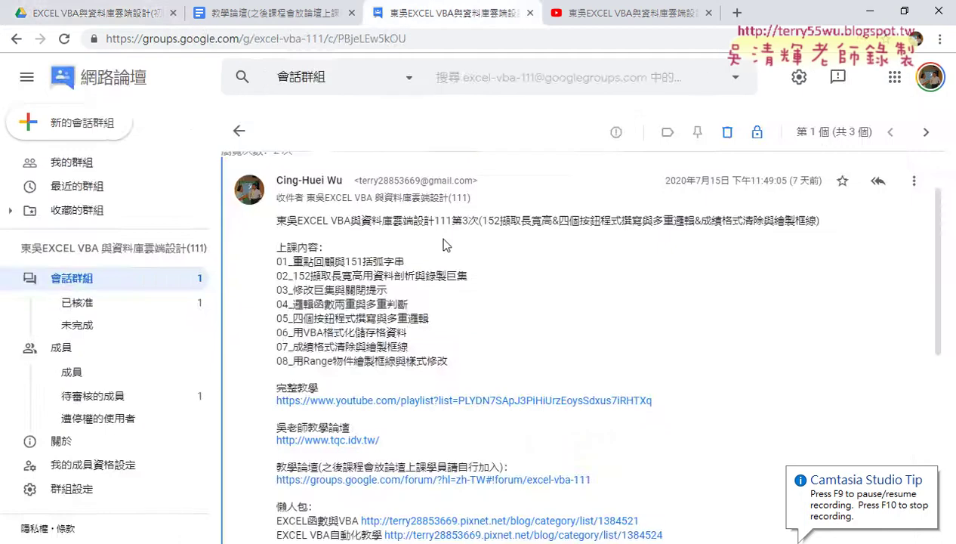
# Highlight the lesson topics 151括弧字串, 152擷取長寬高, 資料剖析 and 錄製巨集 in the lesson list.
pyautogui.moveTo(449, 362)
pyautogui.mouseDown()
pyautogui.moveTo(303, 290)
pyautogui.moveTo(385, 259)
pyautogui.mouseUp()
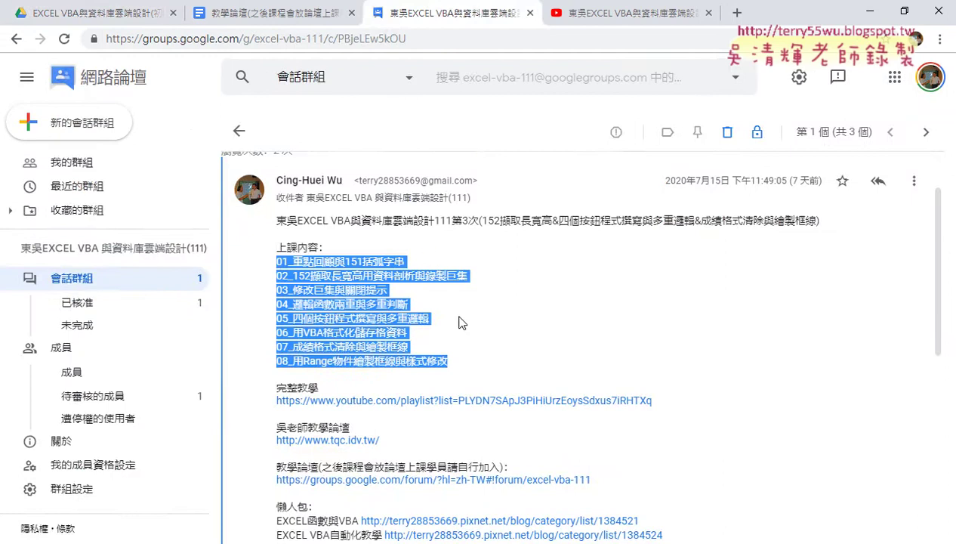
pyautogui.click(464, 368)
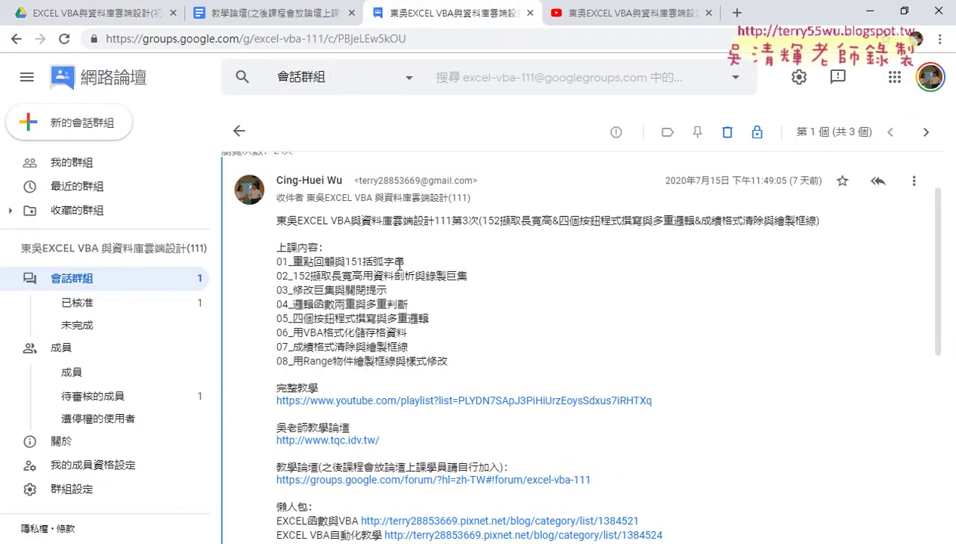
pyautogui.moveTo(346, 261); pyautogui.dragTo(404, 258)
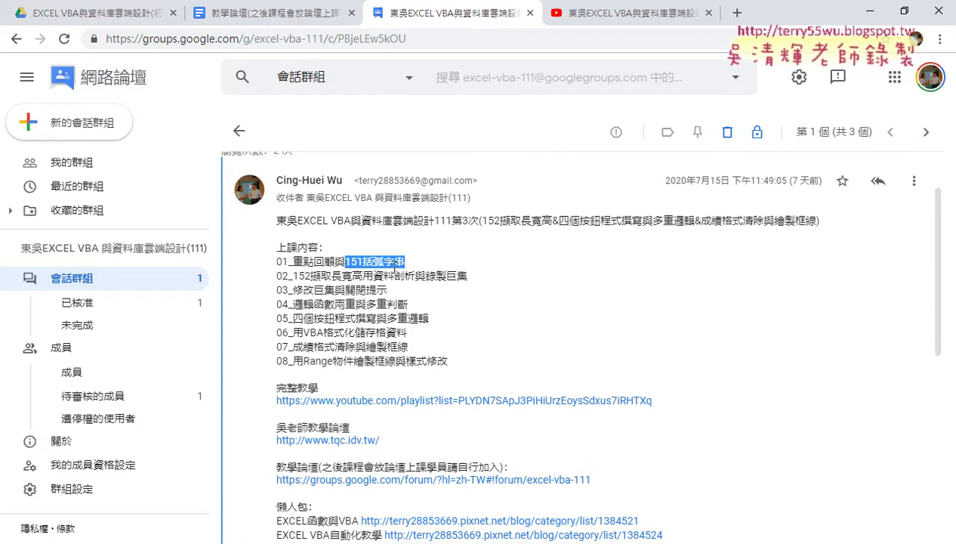
pyautogui.moveTo(294, 277); pyautogui.dragTo(365, 278)
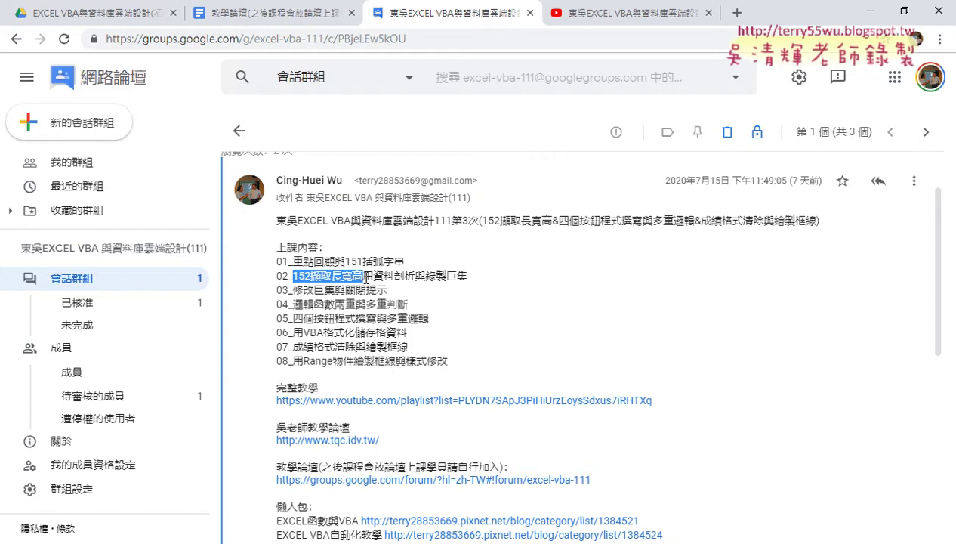
pyautogui.moveTo(374, 276); pyautogui.dragTo(414, 280)
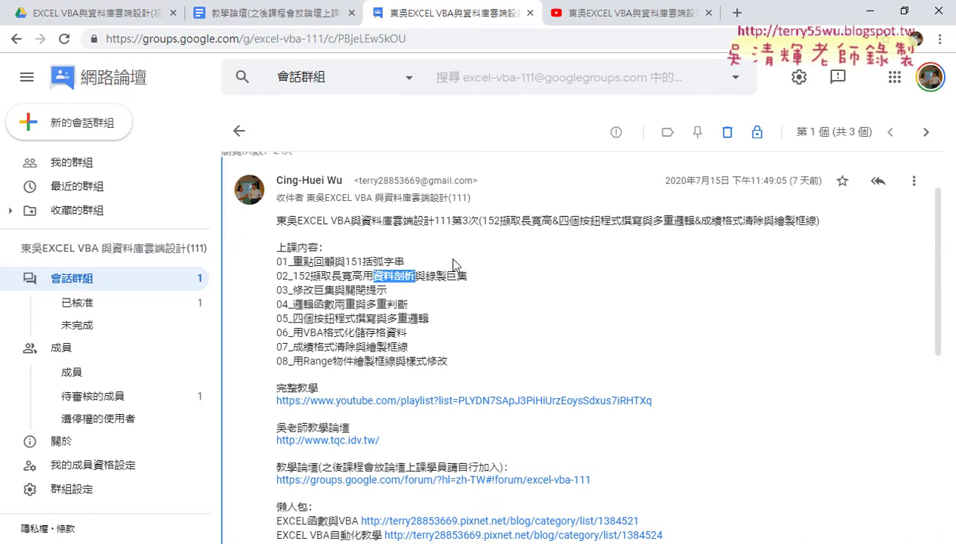
pyautogui.moveTo(426, 276); pyautogui.dragTo(474, 281)
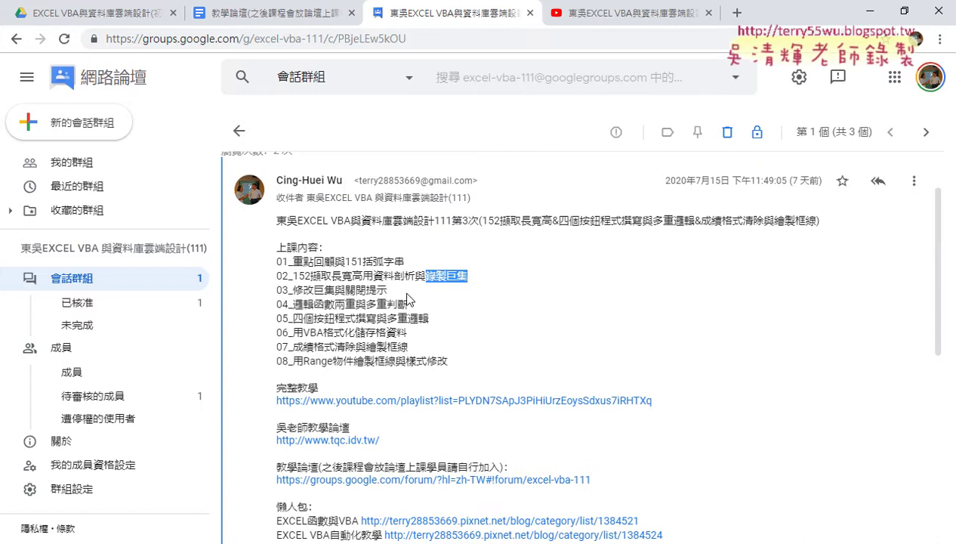
# Highlight the lesson topics 關閉提示, 錄製巨集, a line 04 phrase, 格式清除, 格式化 and 繪製框線.
pyautogui.moveTo(345, 291); pyautogui.dragTo(389, 297)
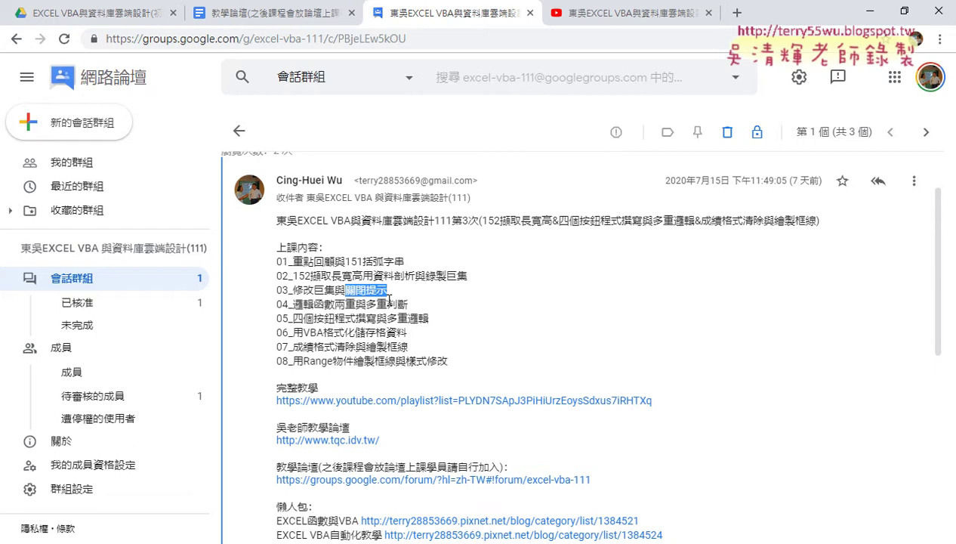
pyautogui.moveTo(426, 275); pyautogui.dragTo(469, 282)
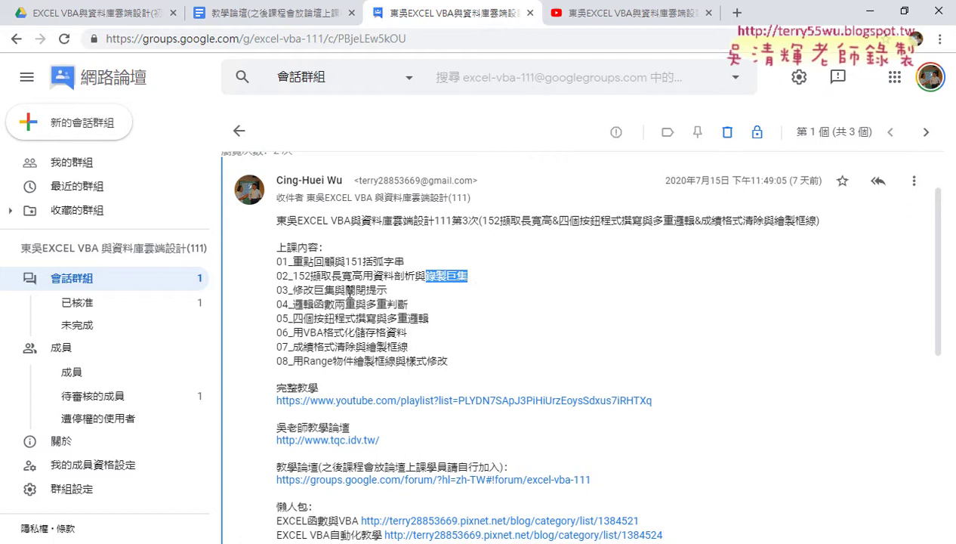
pyautogui.moveTo(345, 290); pyautogui.dragTo(387, 293)
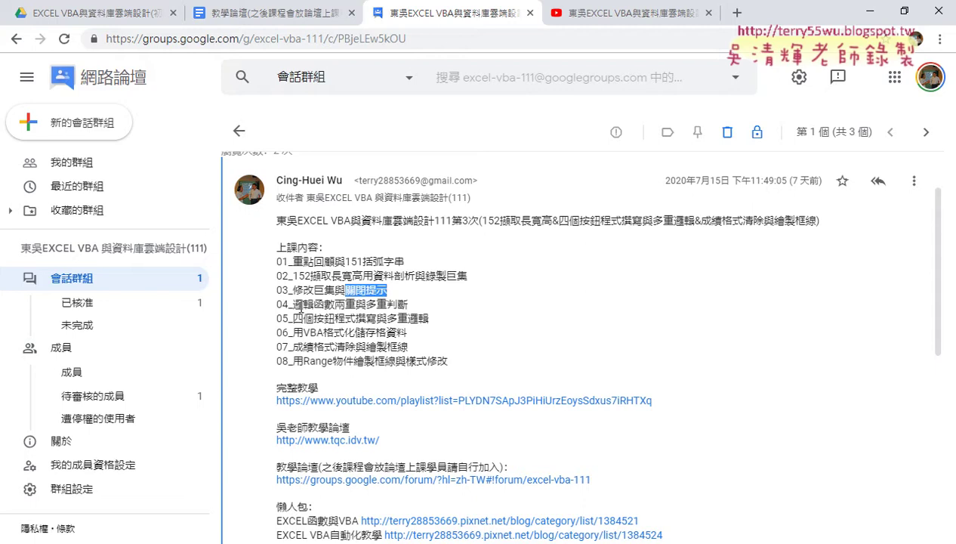
pyautogui.moveTo(293, 303); pyautogui.dragTo(387, 304)
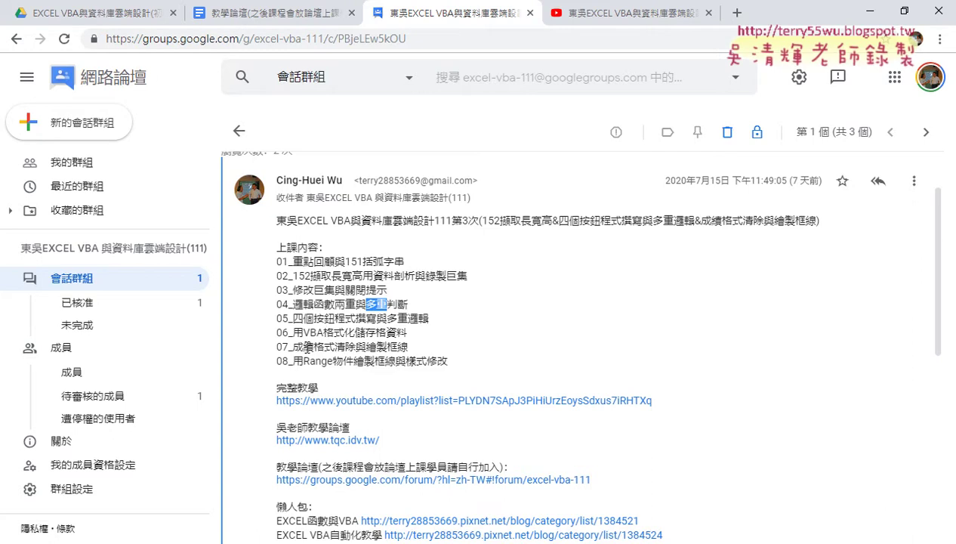
pyautogui.moveTo(313, 346); pyautogui.dragTo(356, 346)
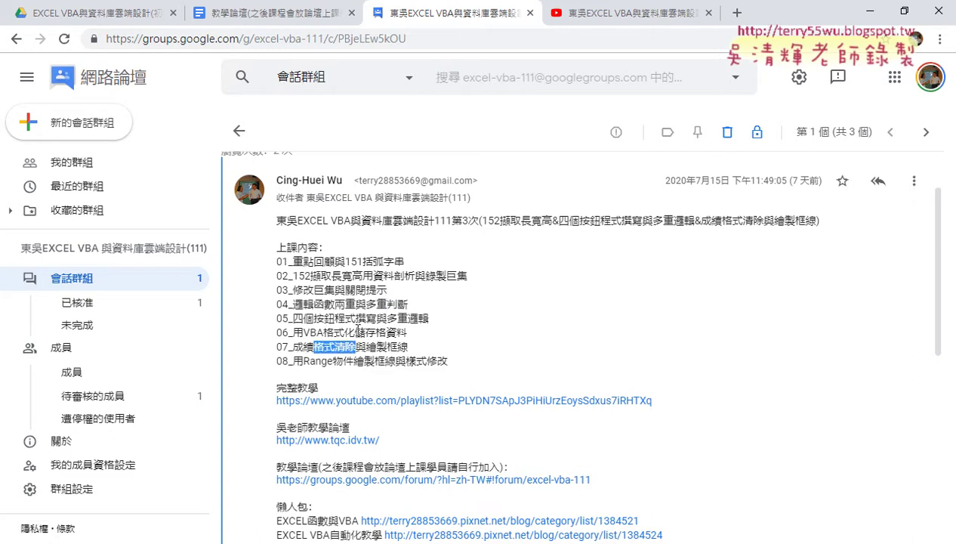
pyautogui.moveTo(323, 333); pyautogui.dragTo(357, 333)
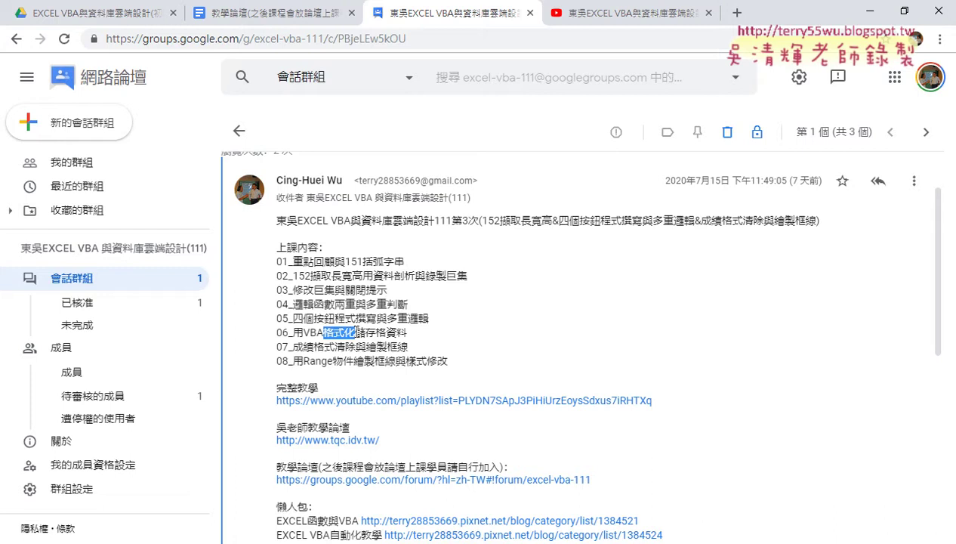
pyautogui.moveTo(365, 347); pyautogui.dragTo(409, 347)
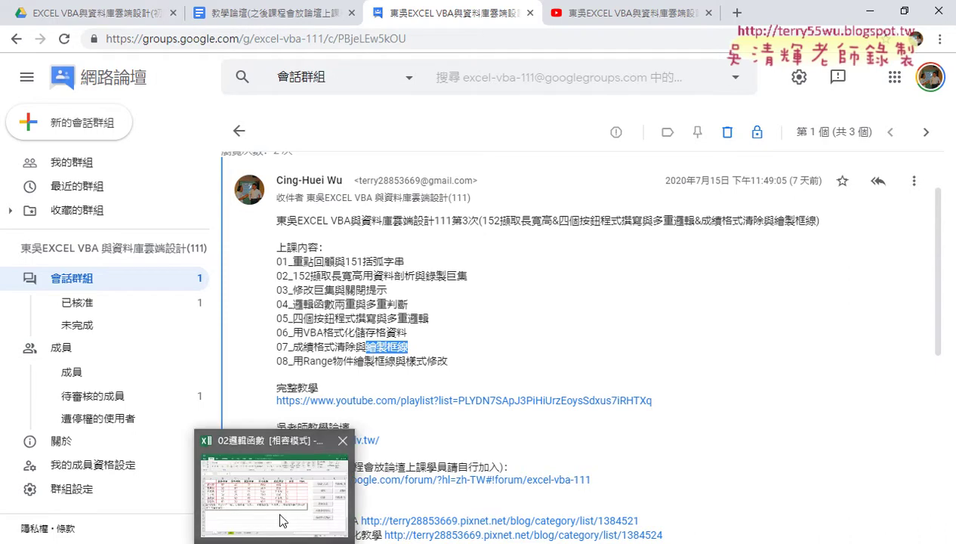
# In the Excel grade workbook, try a pink fill in More Colors, then view the custom RGB values.
pyautogui.click(279, 514)
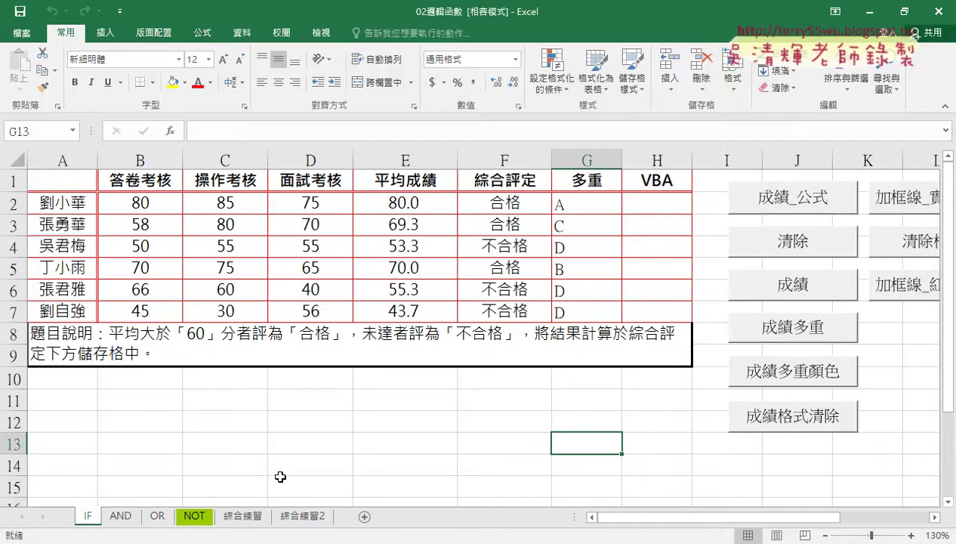
pyautogui.click(186, 83)
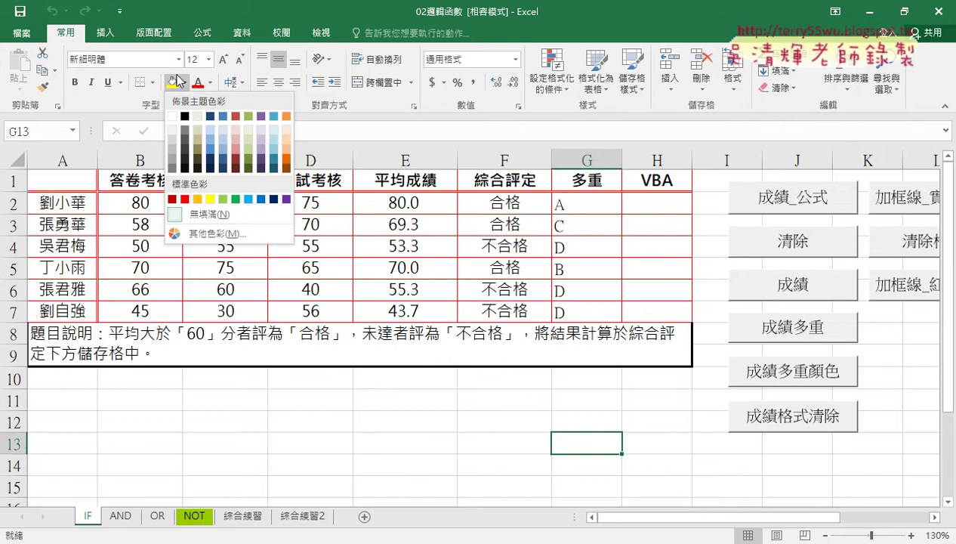
pyautogui.click(206, 236)
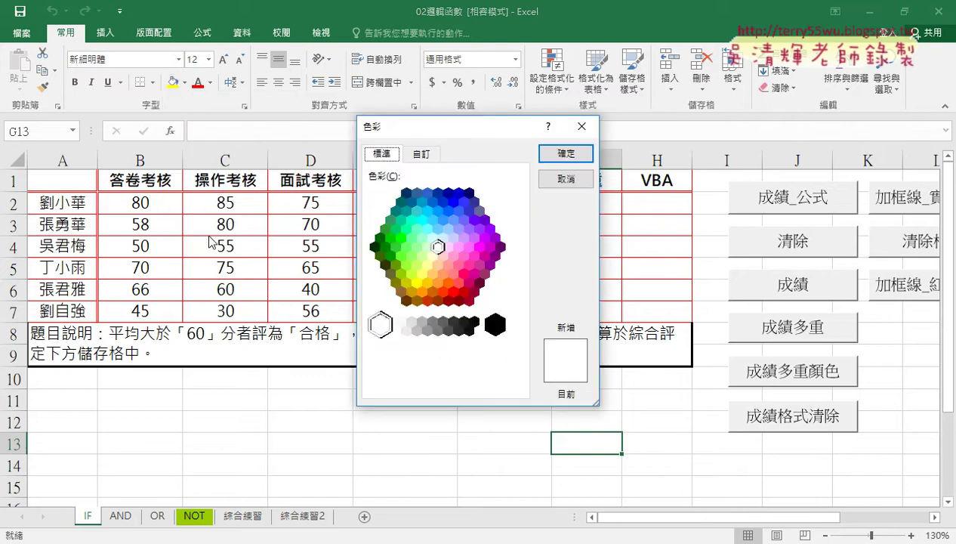
pyautogui.click(469, 264)
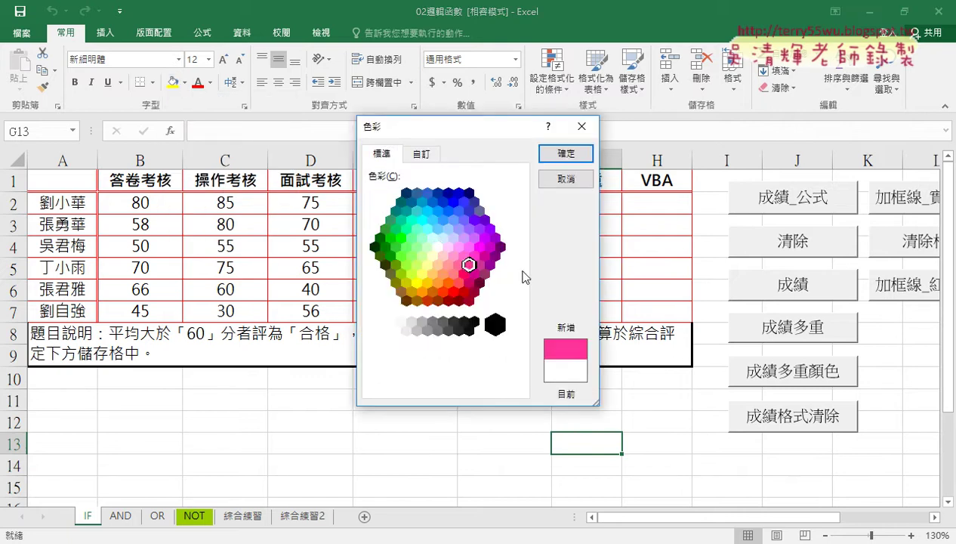
pyautogui.click(427, 154)
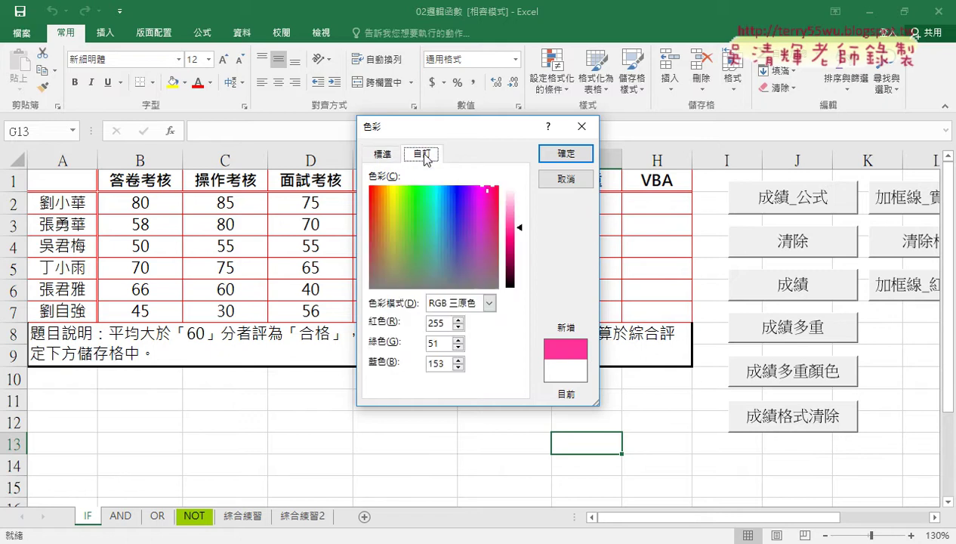
pyautogui.moveTo(441, 323)
pyautogui.mouseDown()
pyautogui.moveTo(424, 324)
pyautogui.moveTo(419, 361)
pyautogui.mouseUp()
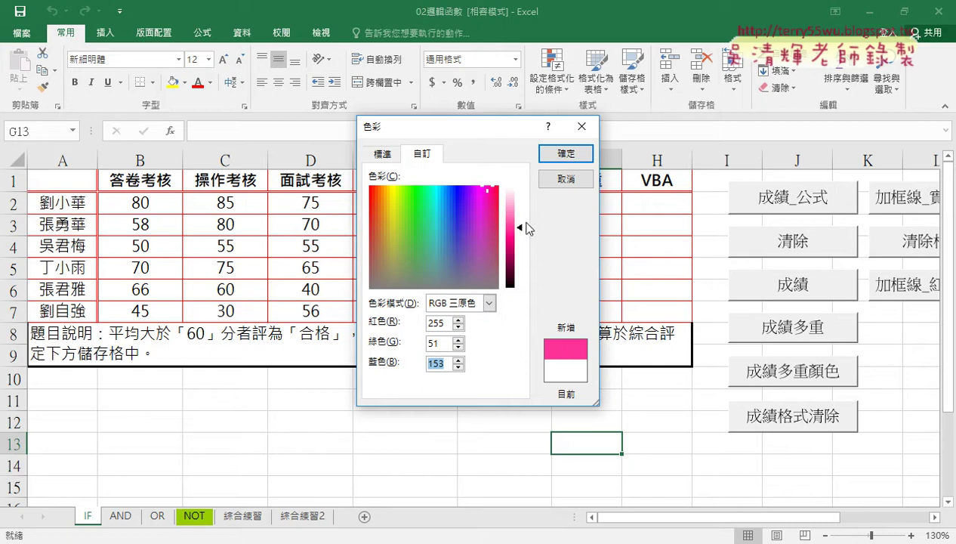
# Mix a brighter light green, then light cyan custom colour, and cancel without applying it.
pyautogui.moveTo(521, 227); pyautogui.dragTo(519, 208)
pyautogui.click(420, 231)
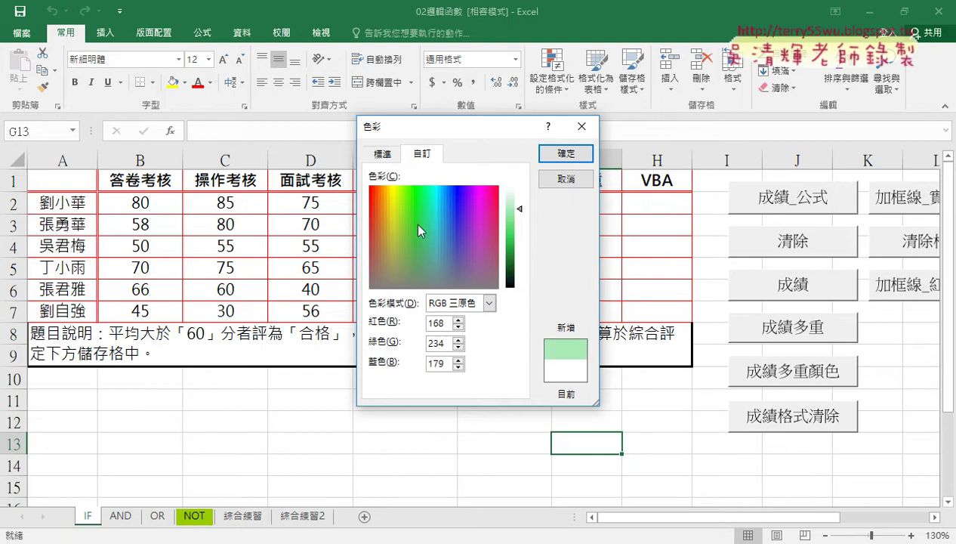
pyautogui.moveTo(420, 230); pyautogui.dragTo(431, 240)
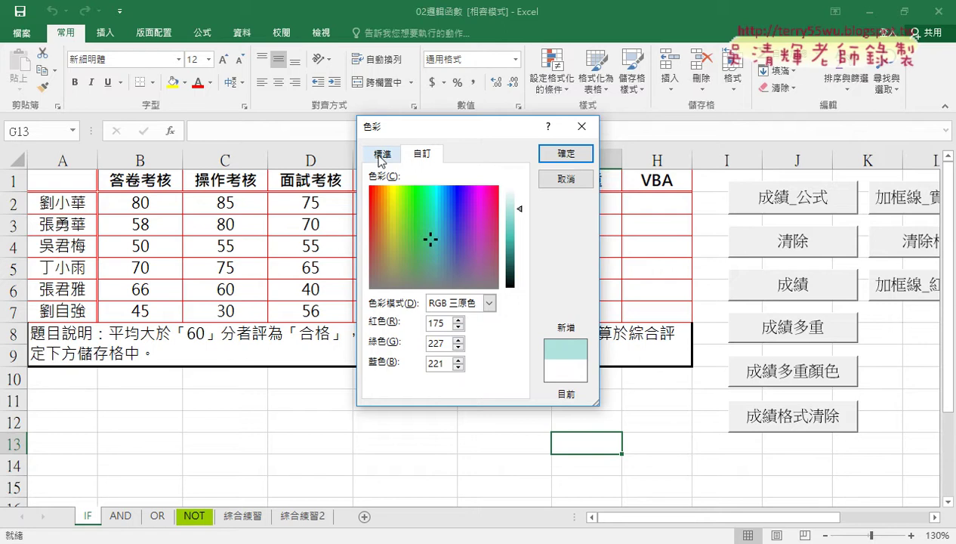
pyautogui.click(569, 179)
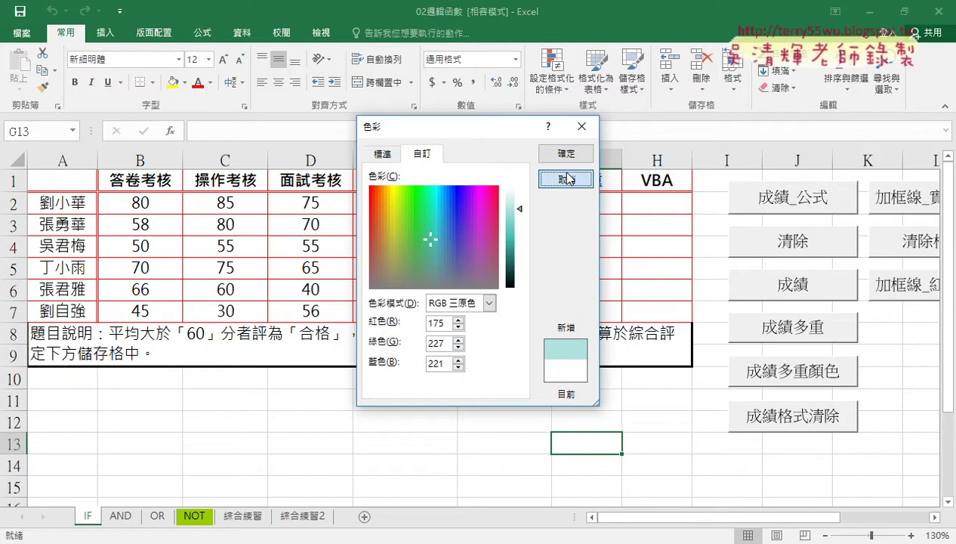
pyautogui.click(185, 83)
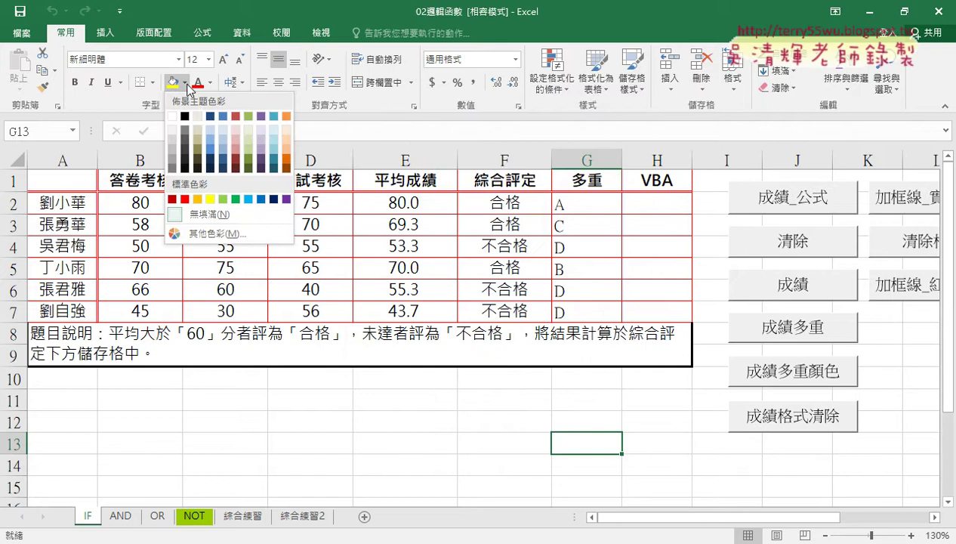
# Start from a standard yellow, then adjust brightness and the blue value until RGB reads 255, 255, 91.
pyautogui.click(216, 233)
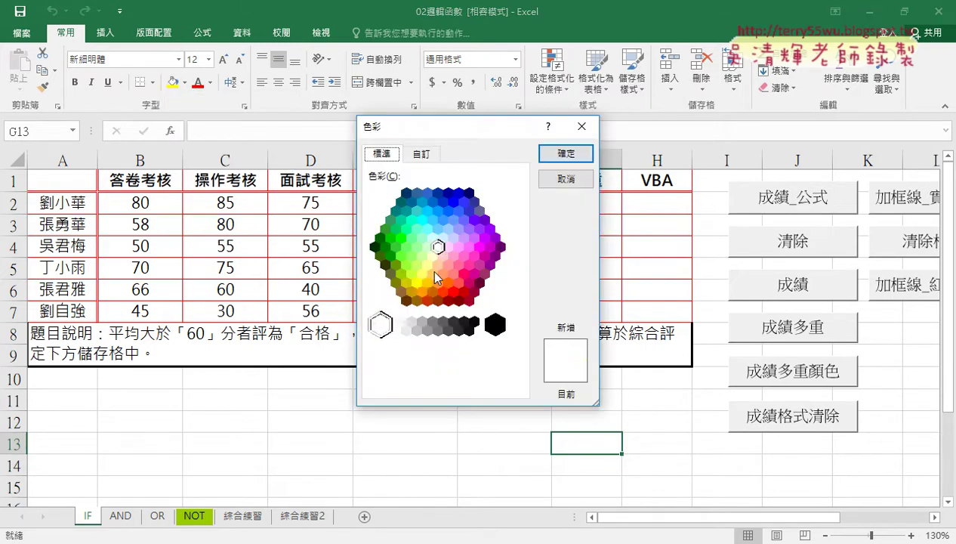
pyautogui.click(420, 285)
pyautogui.click(420, 154)
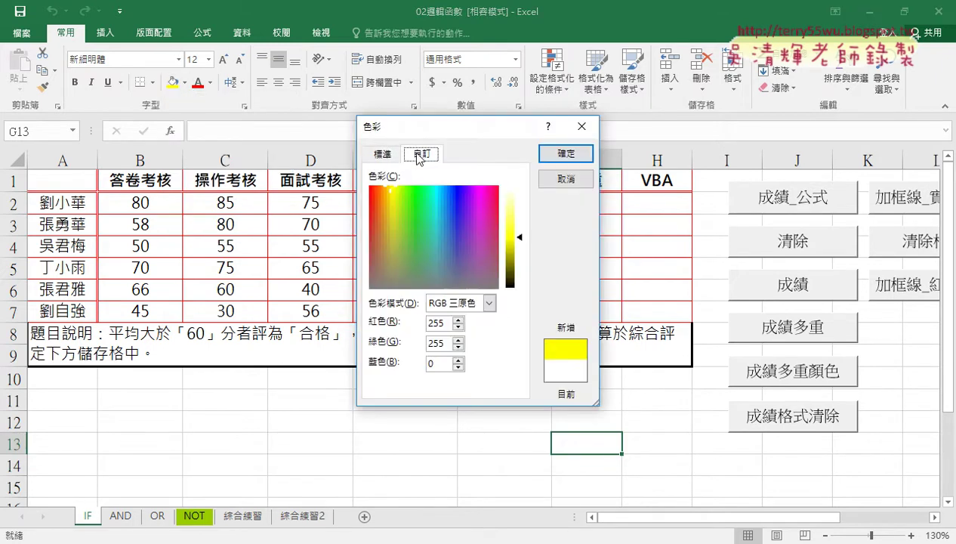
pyautogui.press('Tab')
pyautogui.press('Tab')
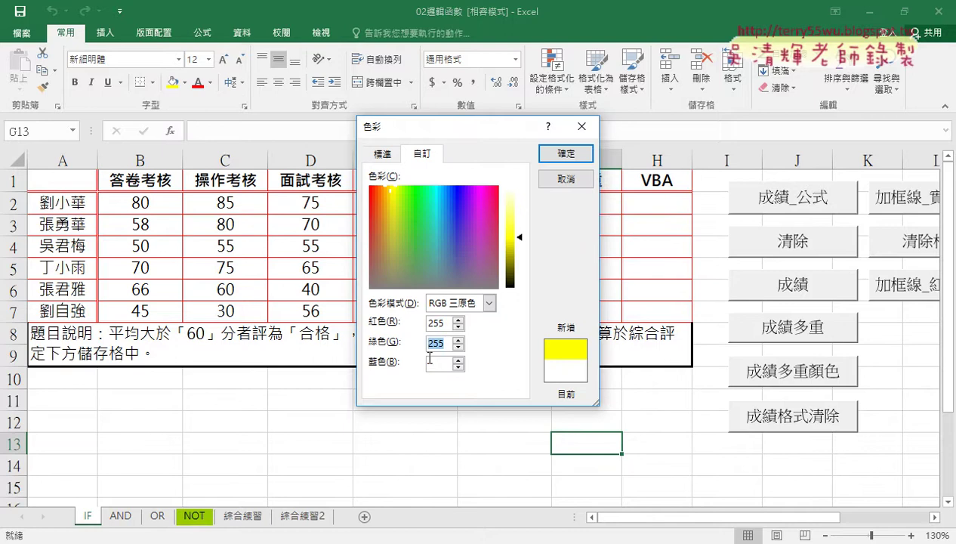
pyautogui.press('Tab')
pyautogui.click(520, 239)
pyautogui.moveTo(520, 236); pyautogui.dragTo(520, 207)
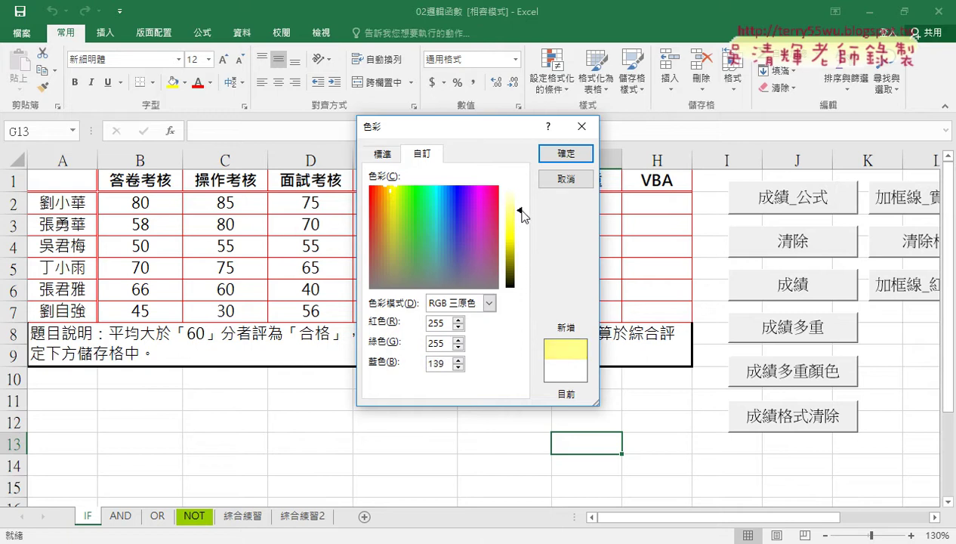
pyautogui.doubleClick(436, 363)
pyautogui.write('150')
pyautogui.moveTo(522, 205); pyautogui.dragTo(522, 220)
# Dismiss the Colors dialog, fill H2:H7 with 成績_公式 grades, inspect H2's IF formula, then clear.
pyautogui.click(566, 180)
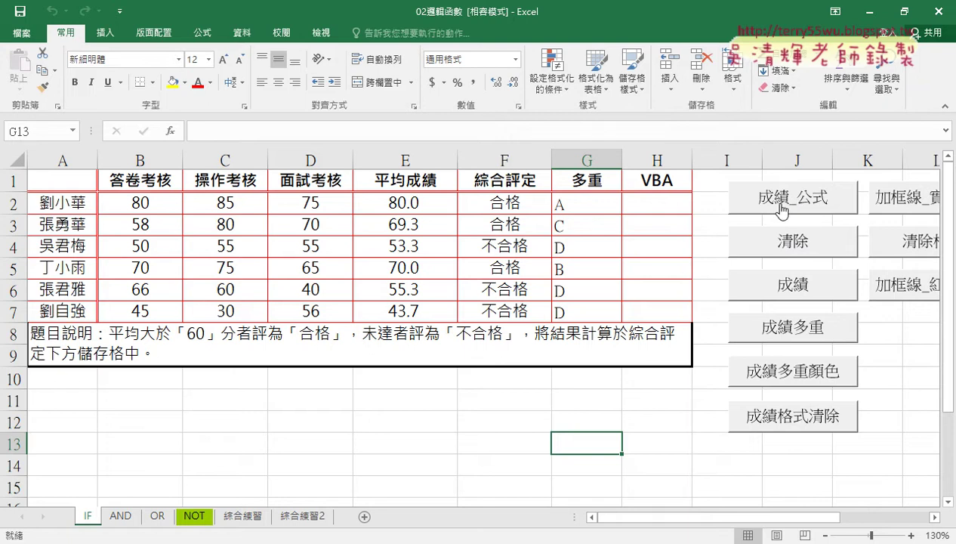
pyautogui.click(781, 206)
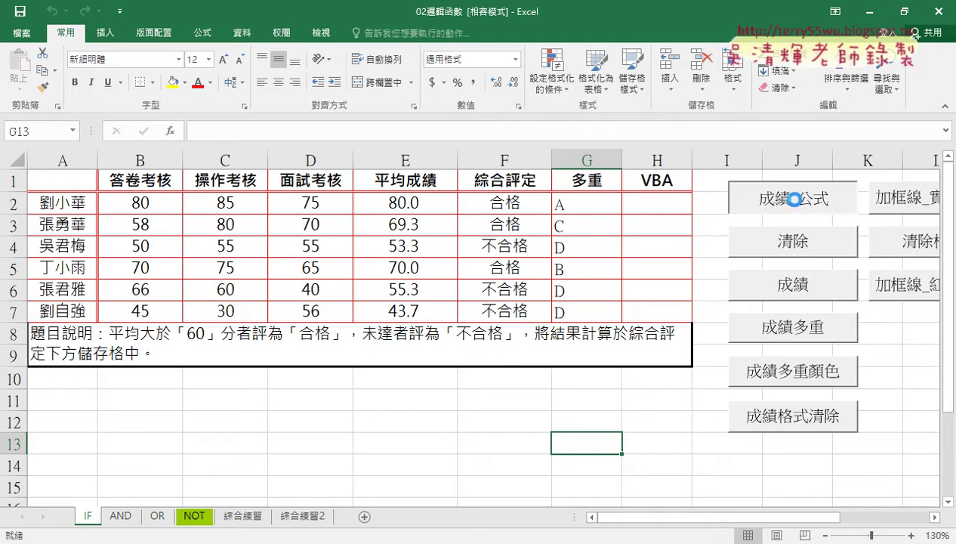
pyautogui.moveTo(659, 205); pyautogui.dragTo(662, 301)
pyautogui.click(664, 204)
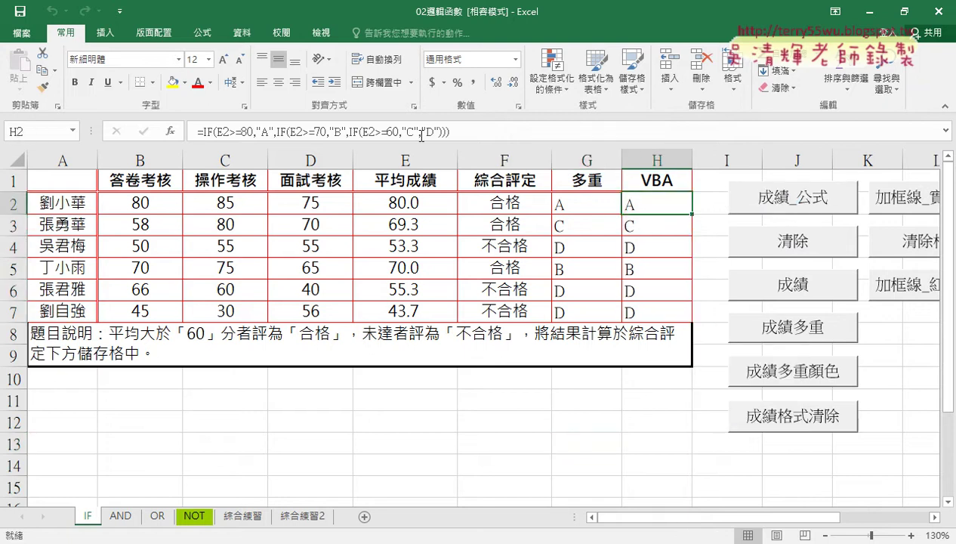
pyautogui.click(771, 244)
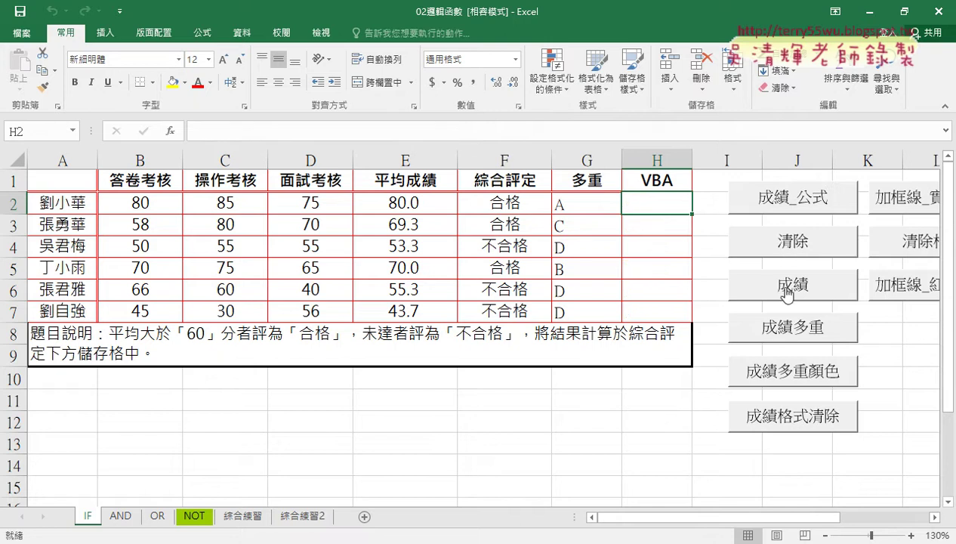
# Test the 成績, 成績多重 and 成績多重顏色 macros, clearing after each, then remove the table borders.
pyautogui.click(786, 292)
pyautogui.click(818, 243)
pyautogui.click(803, 331)
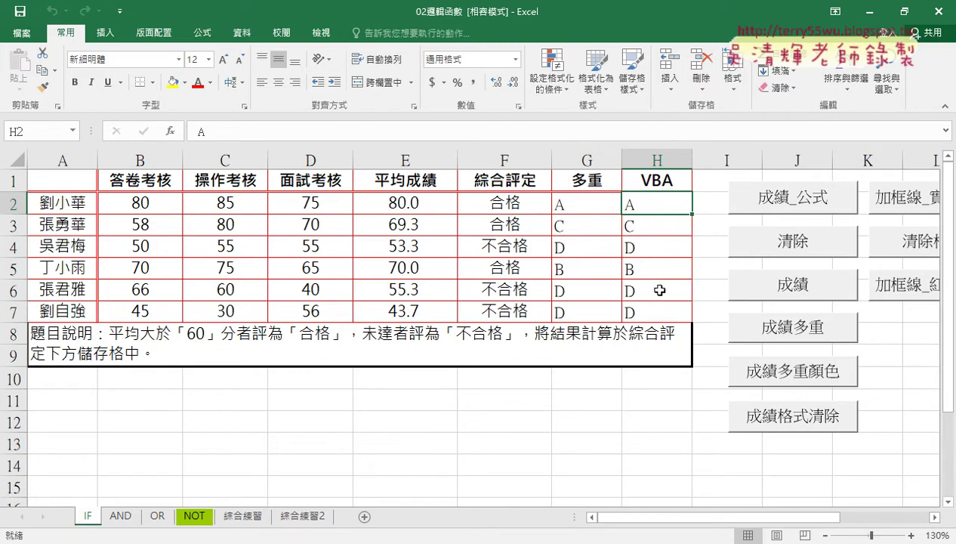
pyautogui.click(775, 243)
pyautogui.click(780, 368)
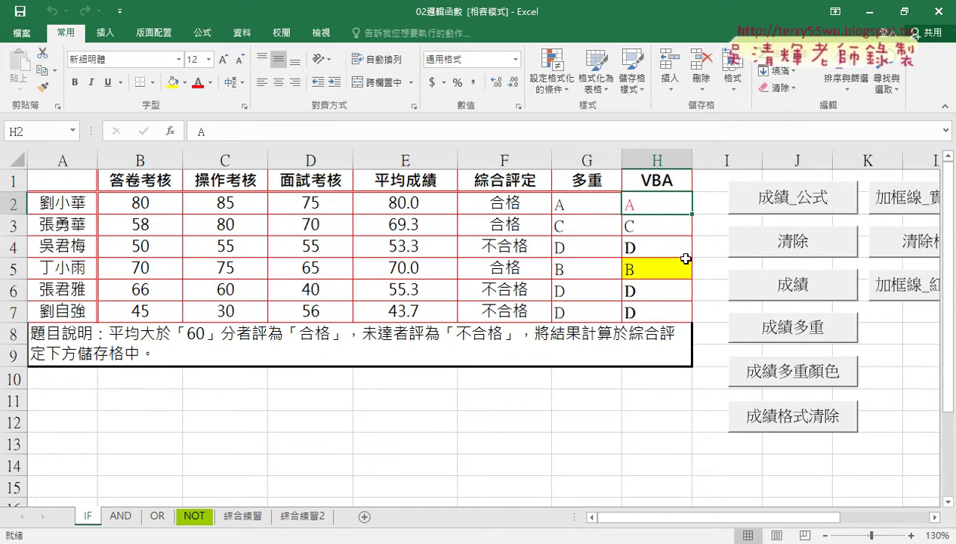
pyautogui.click(776, 425)
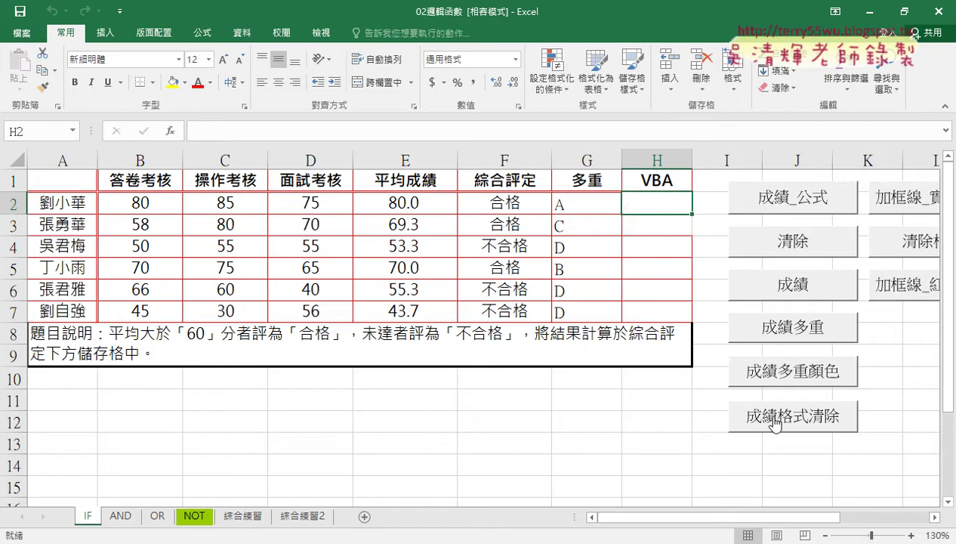
pyautogui.click(710, 272)
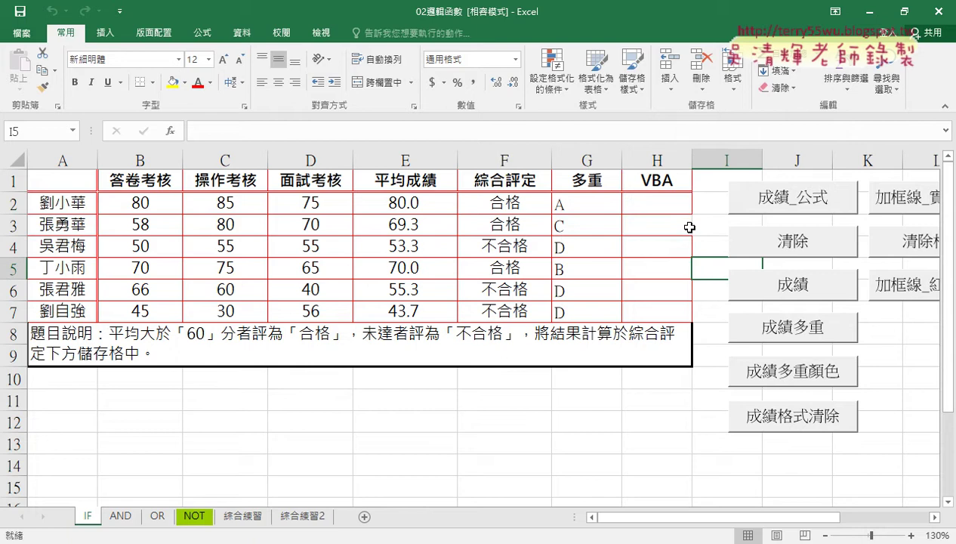
pyautogui.click(909, 250)
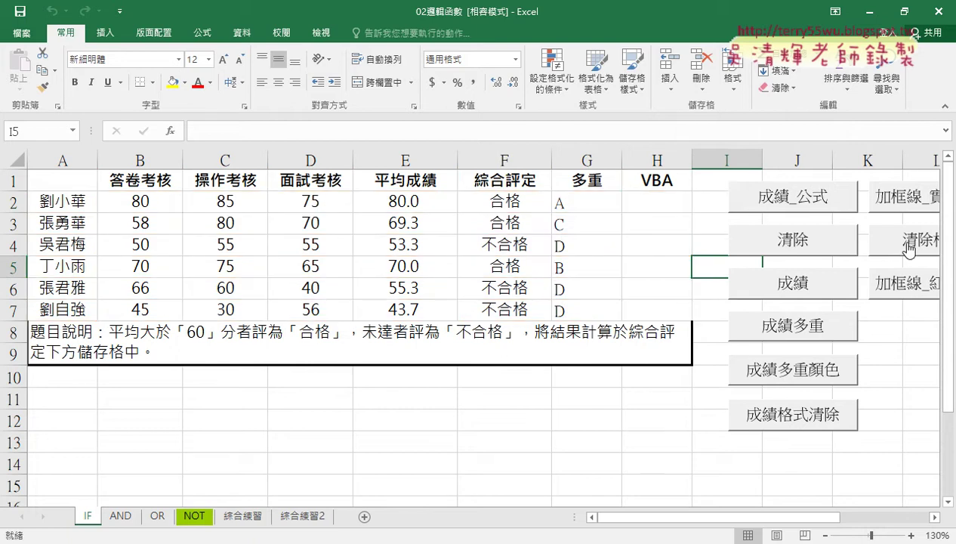
# Try the solid red and red double-line border macros, clearing between, finishing with red borders and A1 selected.
pyautogui.click(893, 206)
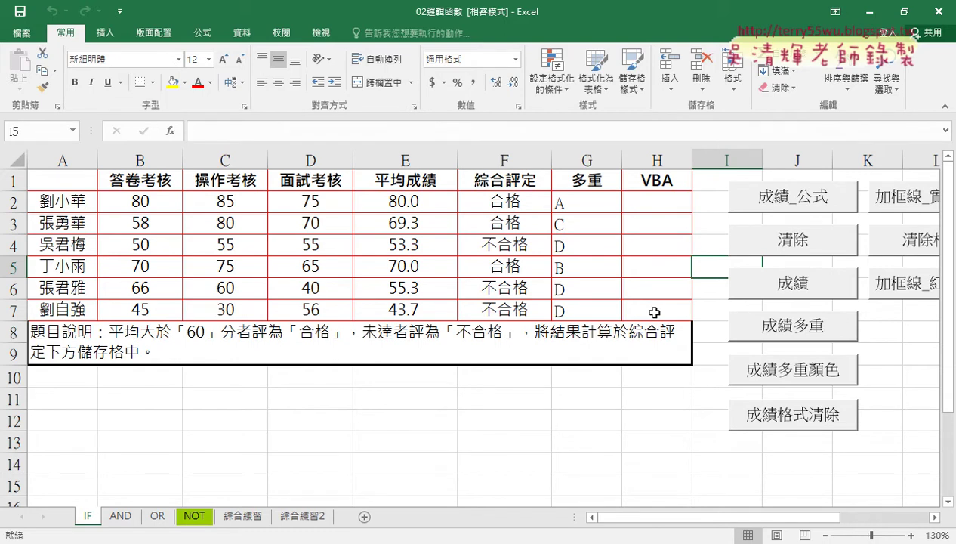
pyautogui.click(894, 249)
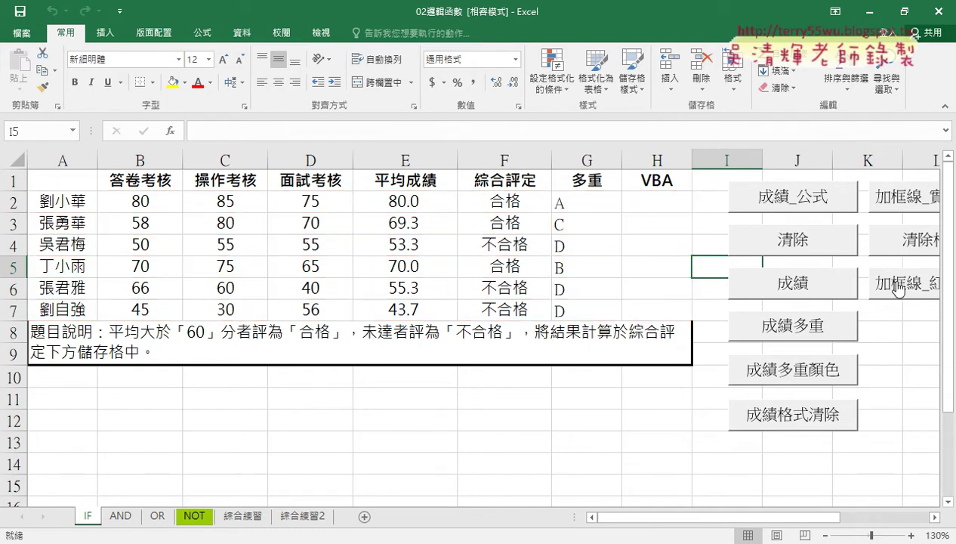
pyautogui.click(888, 284)
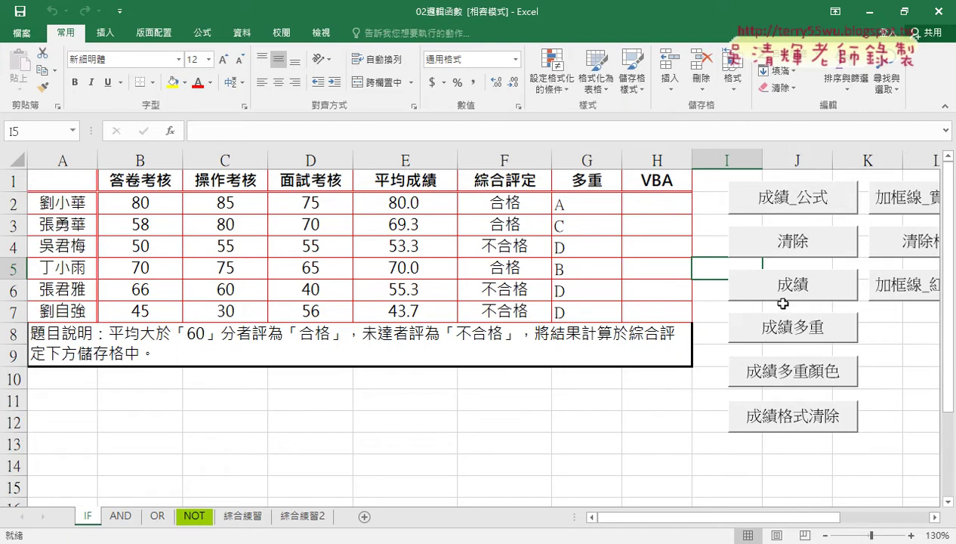
pyautogui.click(905, 241)
pyautogui.click(908, 275)
pyautogui.click(73, 180)
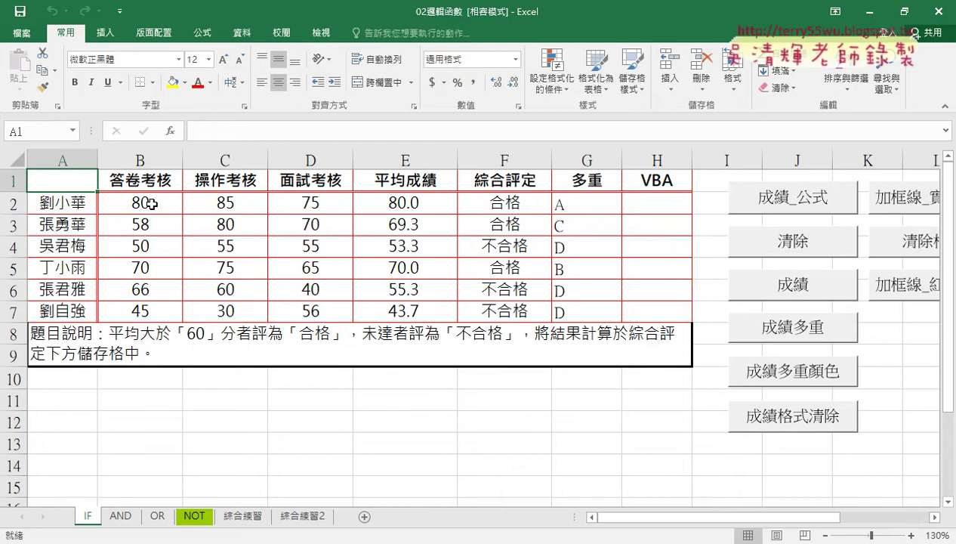
# Enter the header 姓名 in cell A1 using the Zhuyin IME, then move to cell B7.
pyautogui.write('ㄒㄧ')
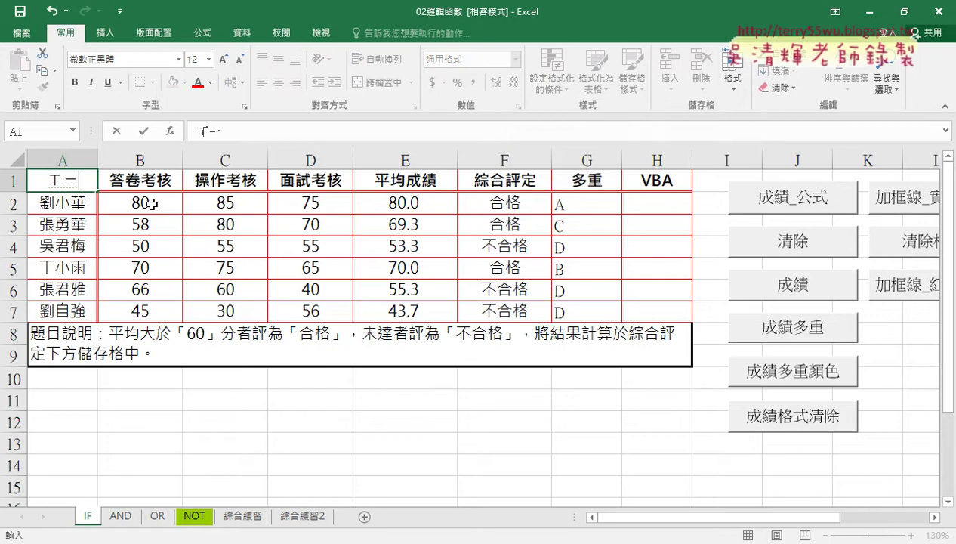
pyautogui.write('ㄥˋ')
pyautogui.write('ㄇㄧㄥ')
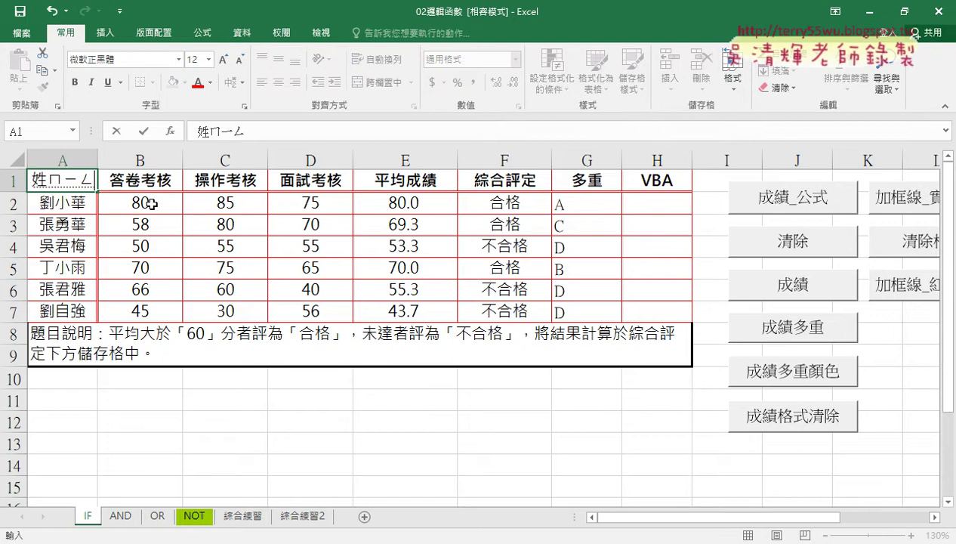
pyautogui.write('ˊ')
pyautogui.press('Return')
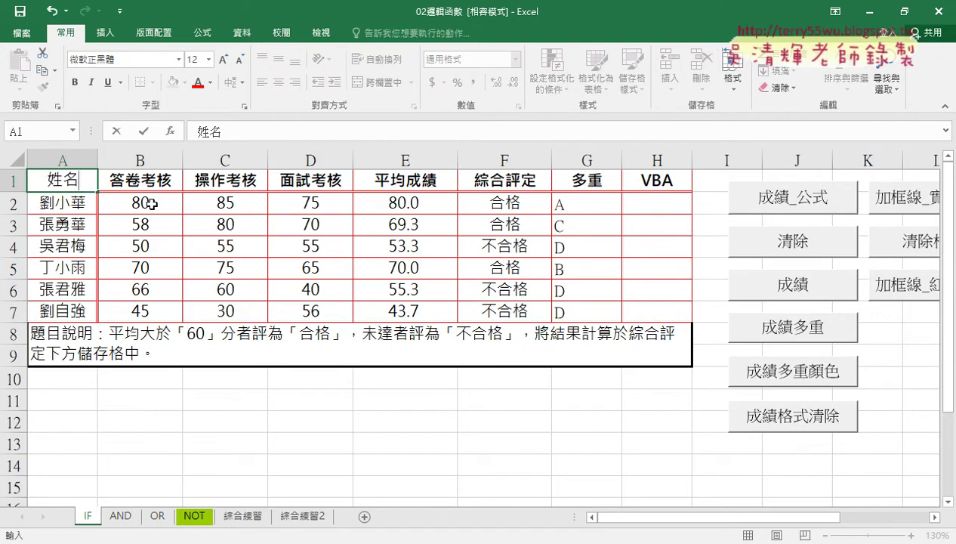
pyautogui.click(142, 260)
pyautogui.click(151, 309)
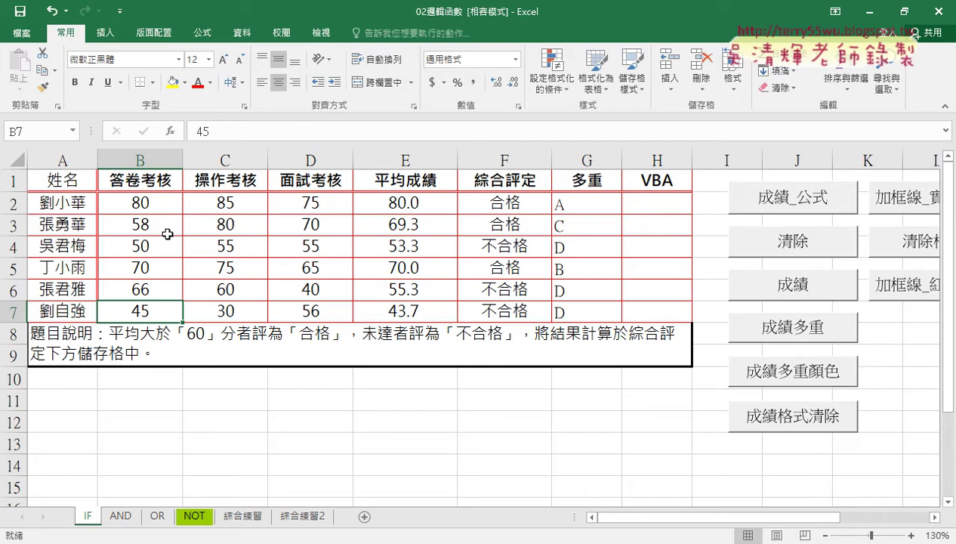
# Highlight the table's first three rows, return to A1, then select rows 8–9 holding the description.
pyautogui.moveTo(68, 182); pyautogui.dragTo(512, 179)
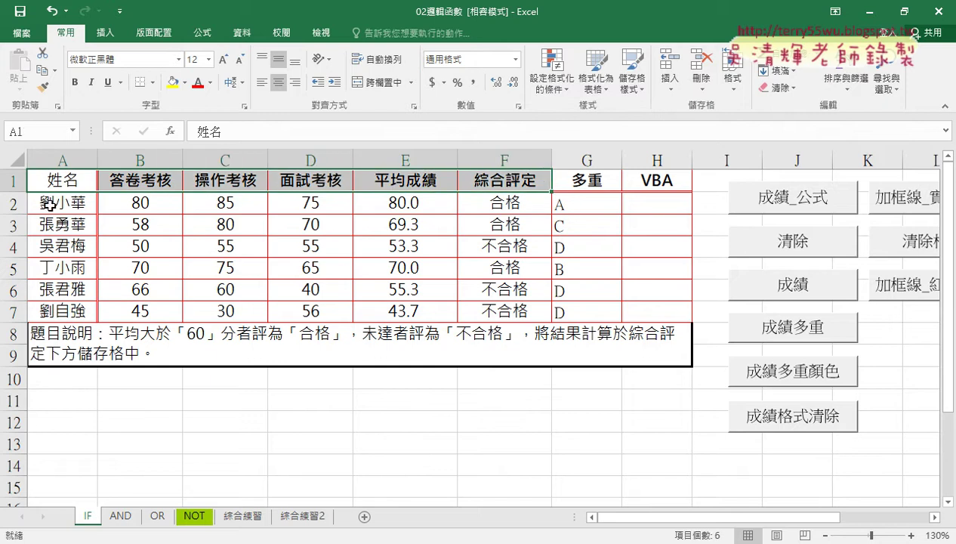
pyautogui.moveTo(49, 204); pyautogui.dragTo(563, 214)
pyautogui.moveTo(98, 225); pyautogui.dragTo(574, 236)
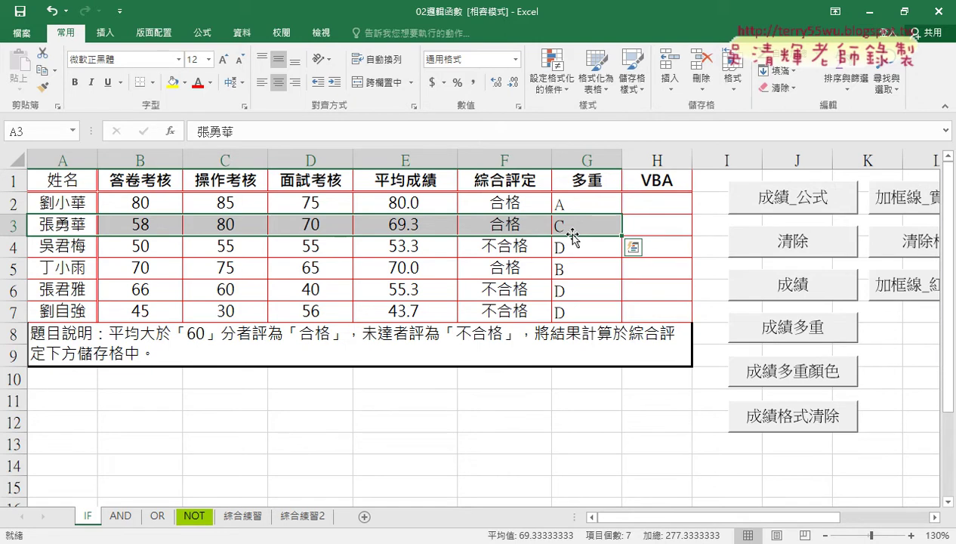
pyautogui.click(66, 180)
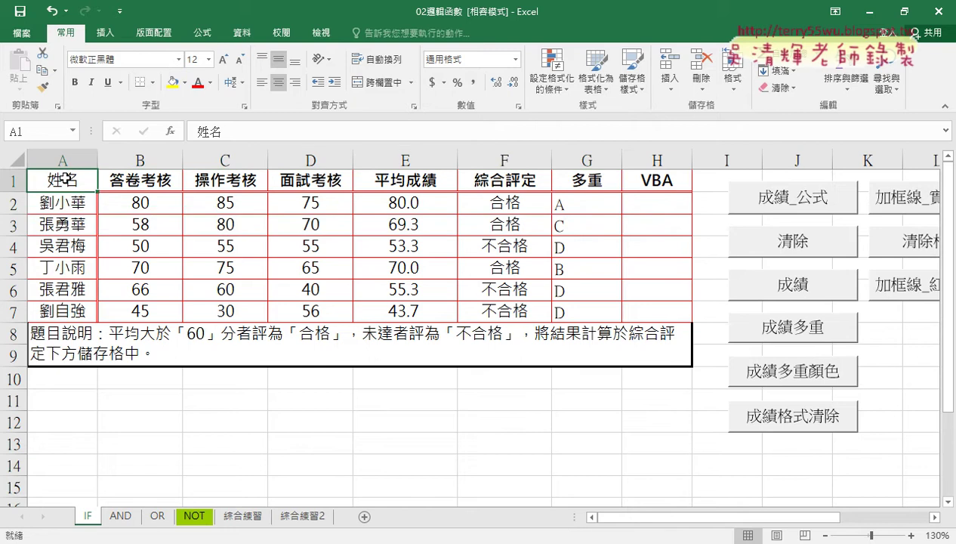
pyautogui.click(15, 331)
pyautogui.moveTo(14, 331); pyautogui.dragTo(14, 353)
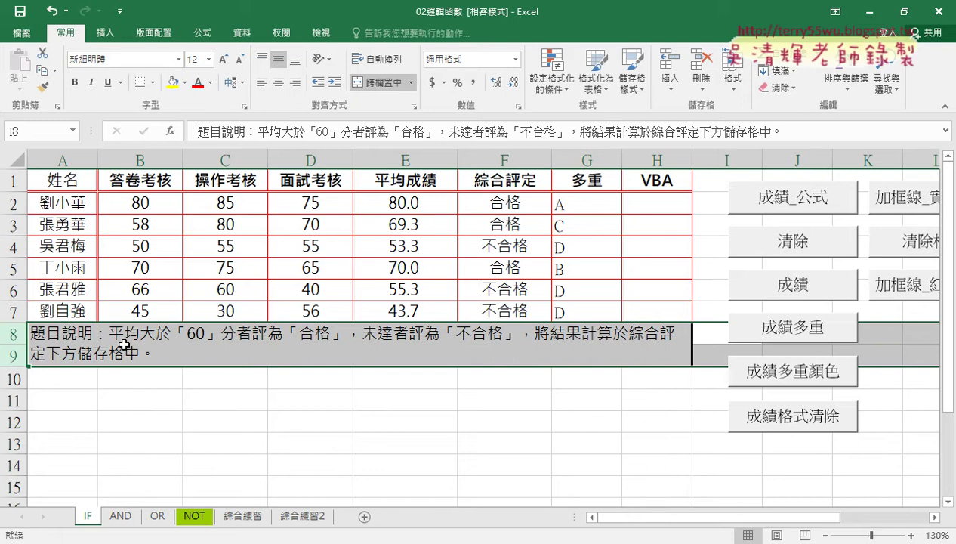
# Delete the description rows 8–9, then select the 成績多重 macro button.
pyautogui.rightClick(228, 353)
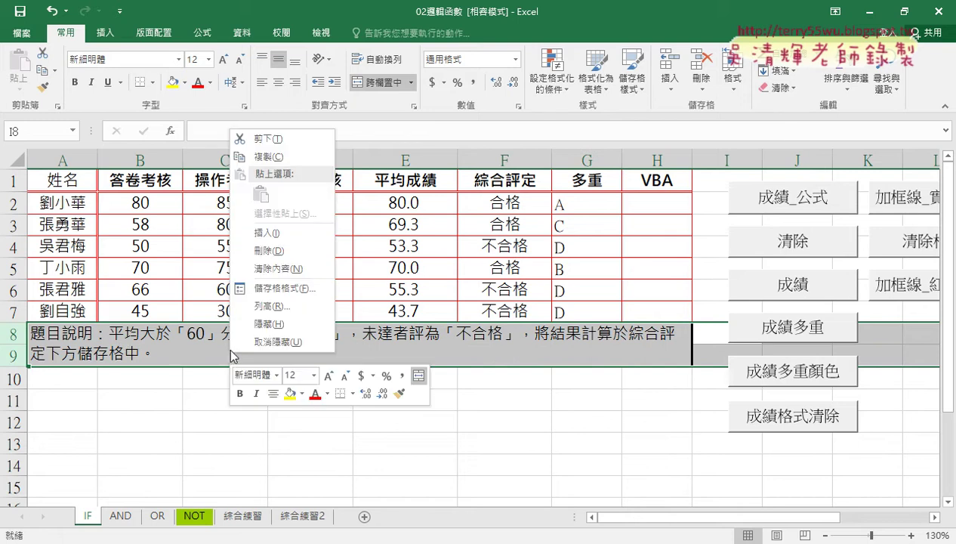
pyautogui.click(271, 251)
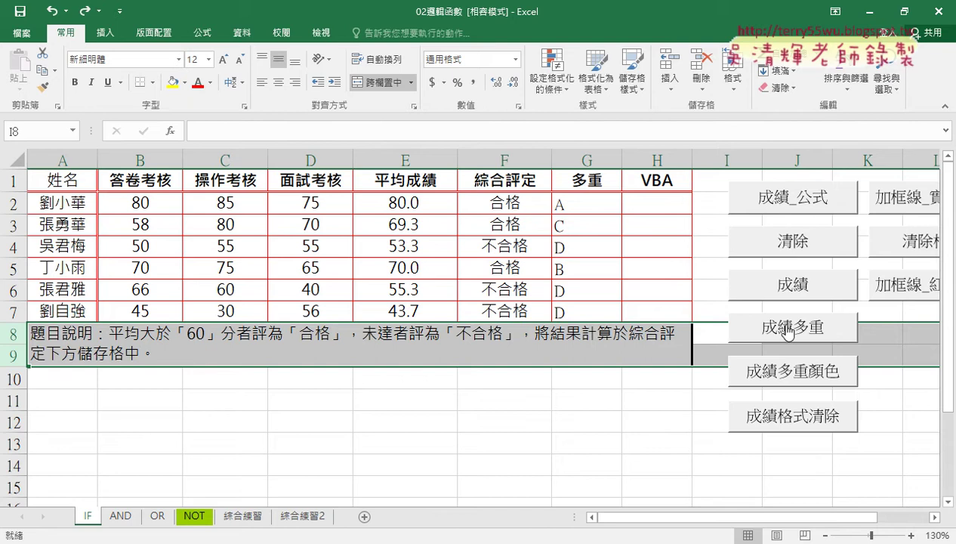
pyautogui.click(879, 326)
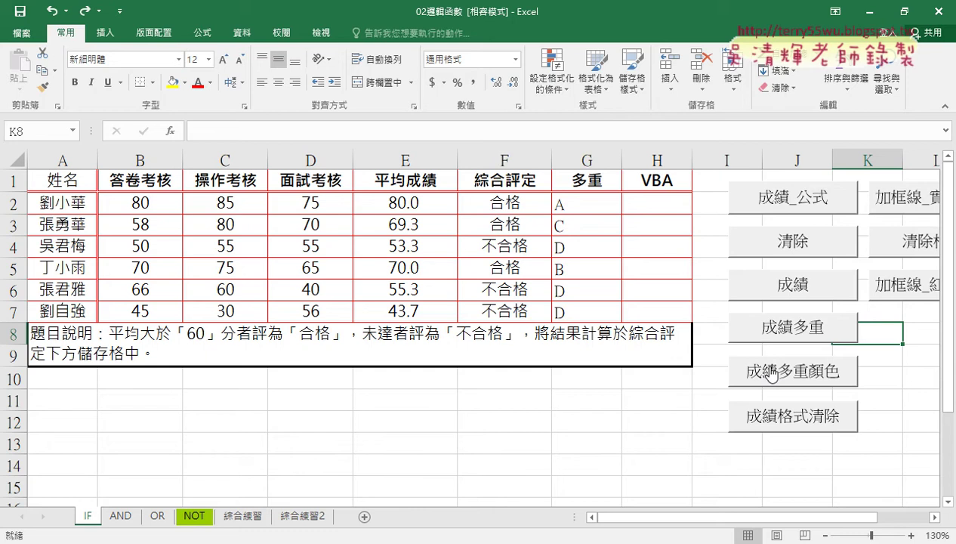
pyautogui.keyDown('ctrl'); pyautogui.click(784, 333); pyautogui.keyUp('ctrl')
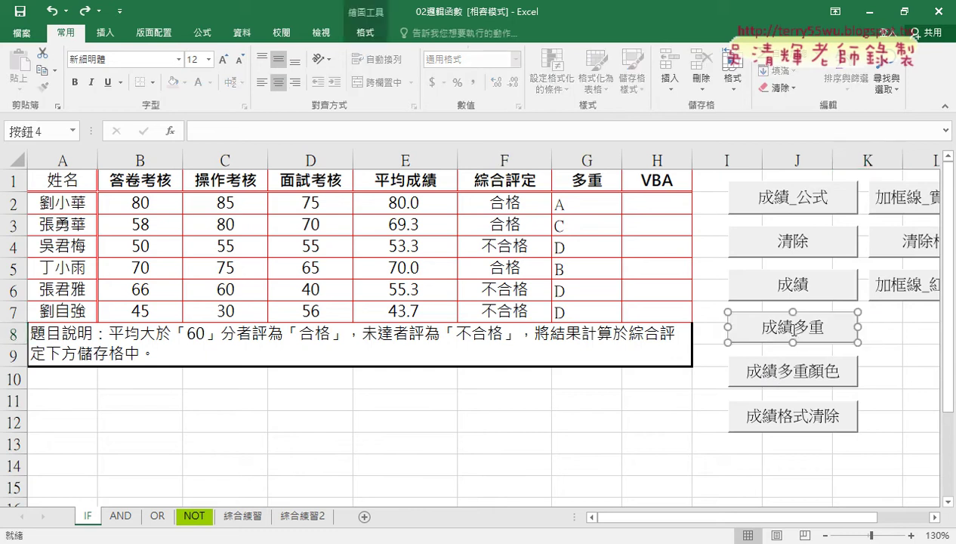
# Set the 成績多重 and 成績多重顏色 buttons to 大小位置不隨儲存格改變 under 物件格式 > 摘要資訊.
pyautogui.keyDown('ctrl'); pyautogui.click(790, 371); pyautogui.keyUp('ctrl')
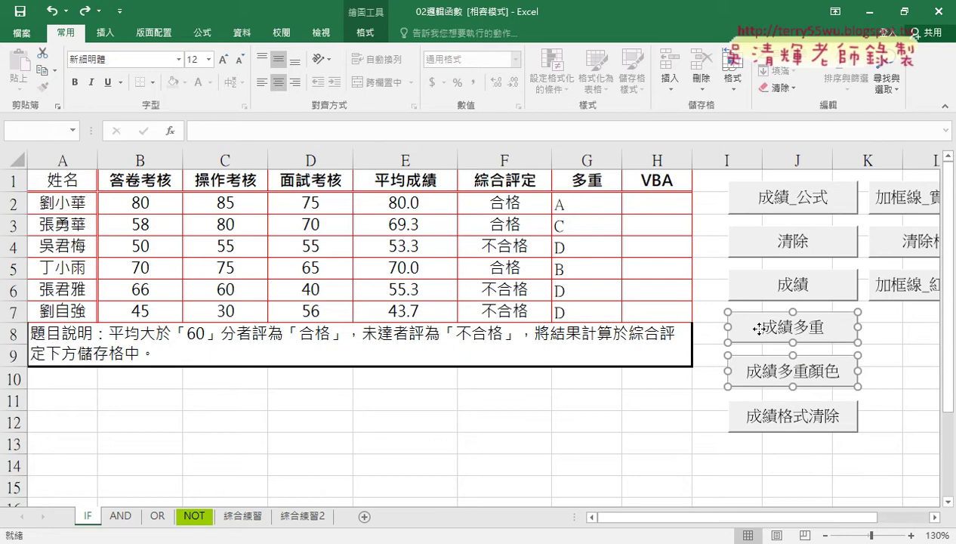
pyautogui.rightClick(759, 330)
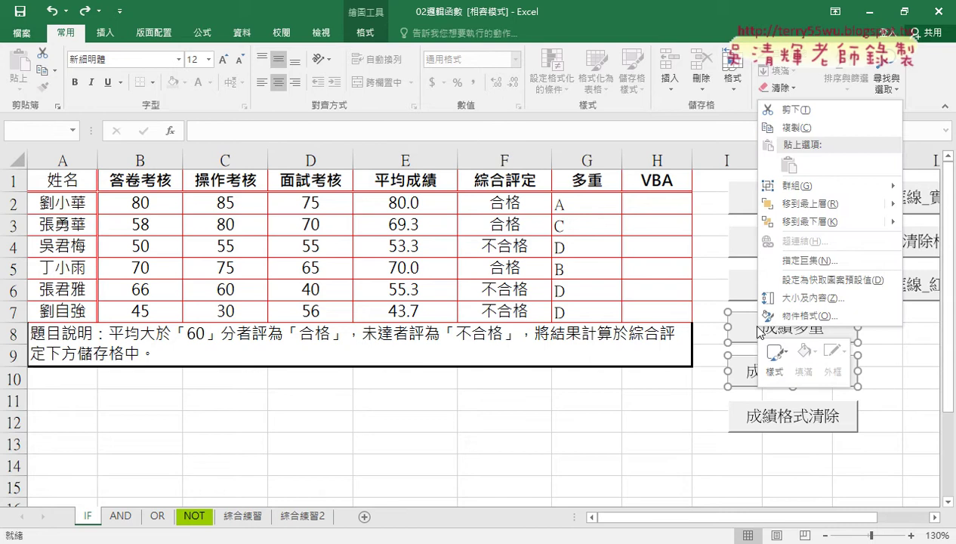
pyautogui.click(807, 325)
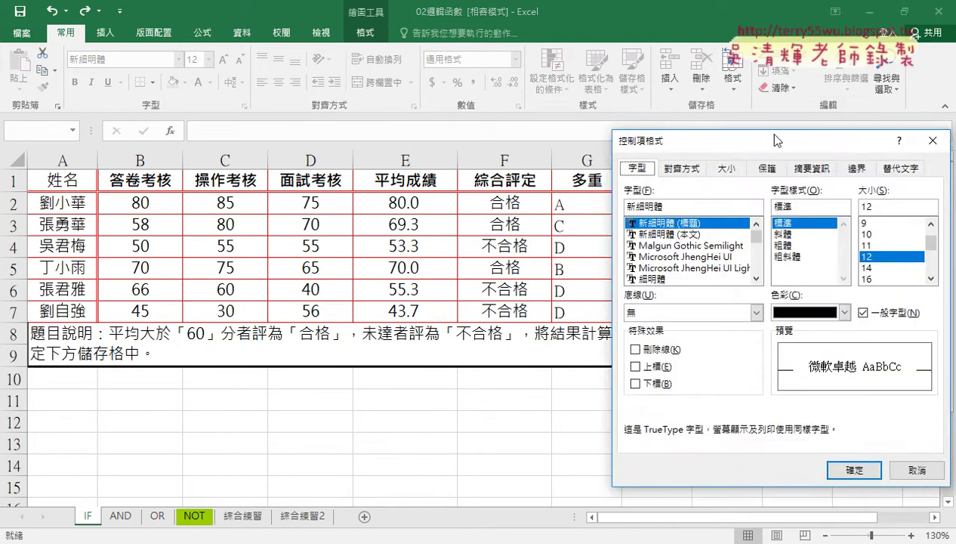
pyautogui.moveTo(775, 140); pyautogui.dragTo(564, 118)
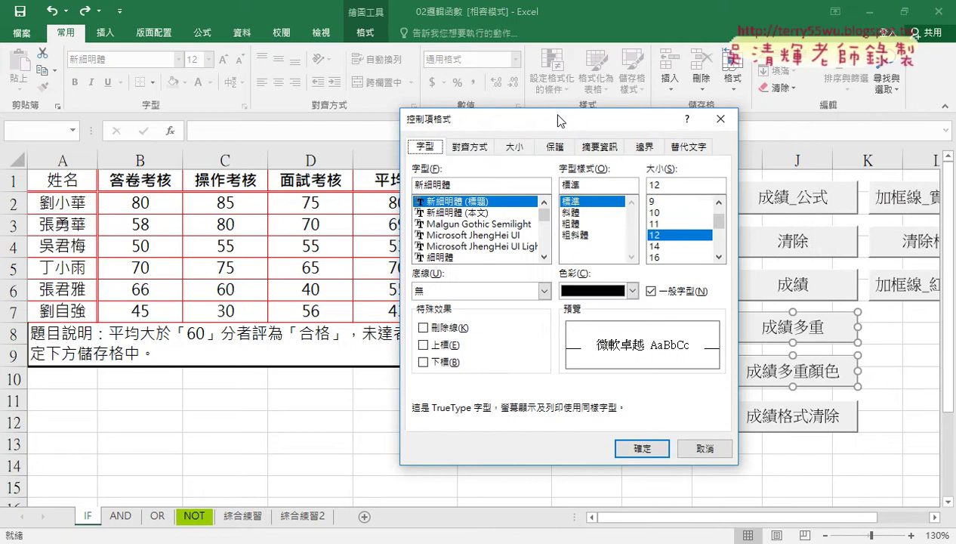
pyautogui.click(602, 146)
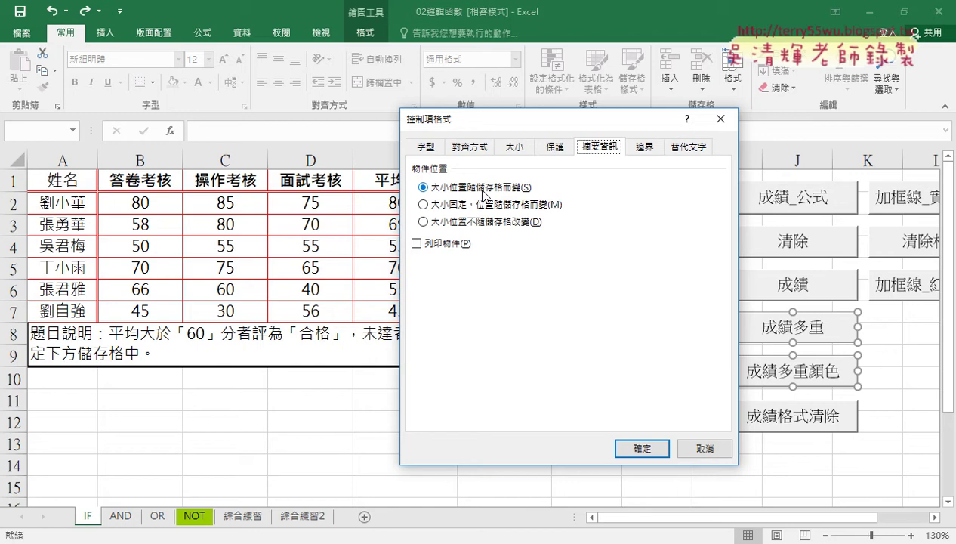
pyautogui.click(451, 222)
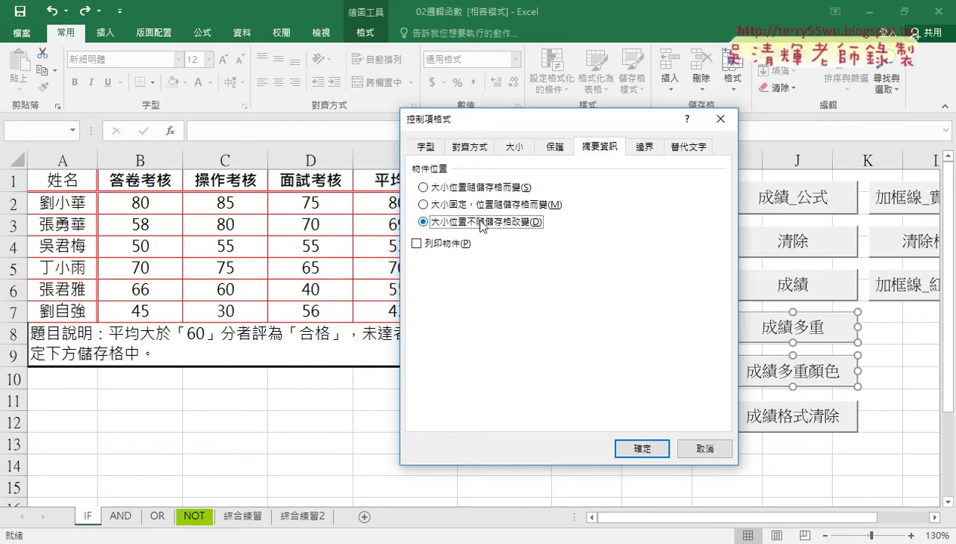
pyautogui.click(645, 453)
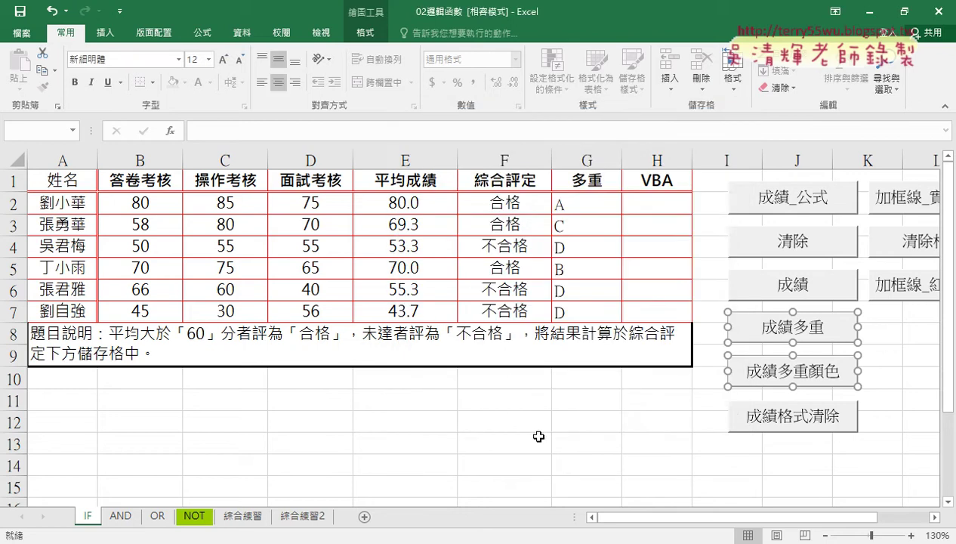
# Remove the rows 8–9 note, then undo with Ctrl+Z to restore it.
pyautogui.click(14, 333)
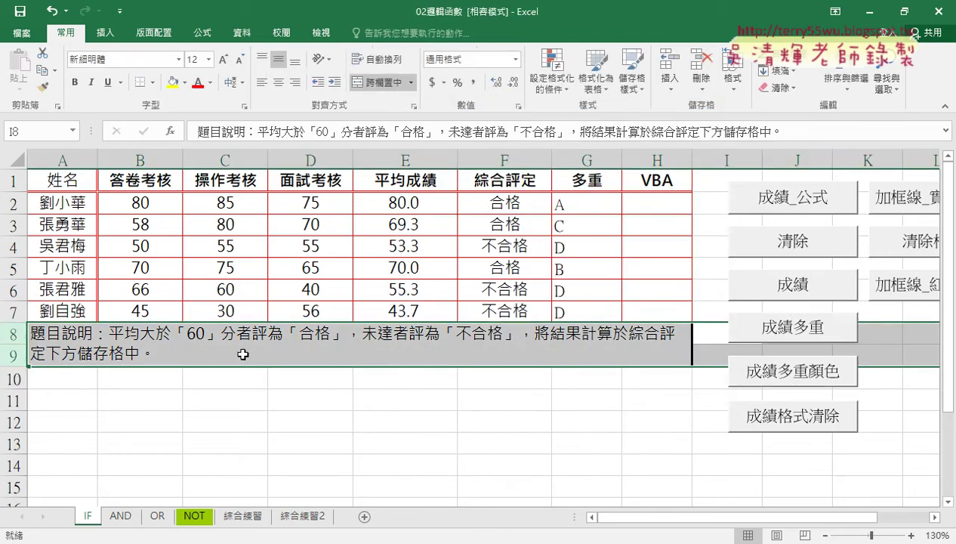
pyautogui.rightClick(409, 351)
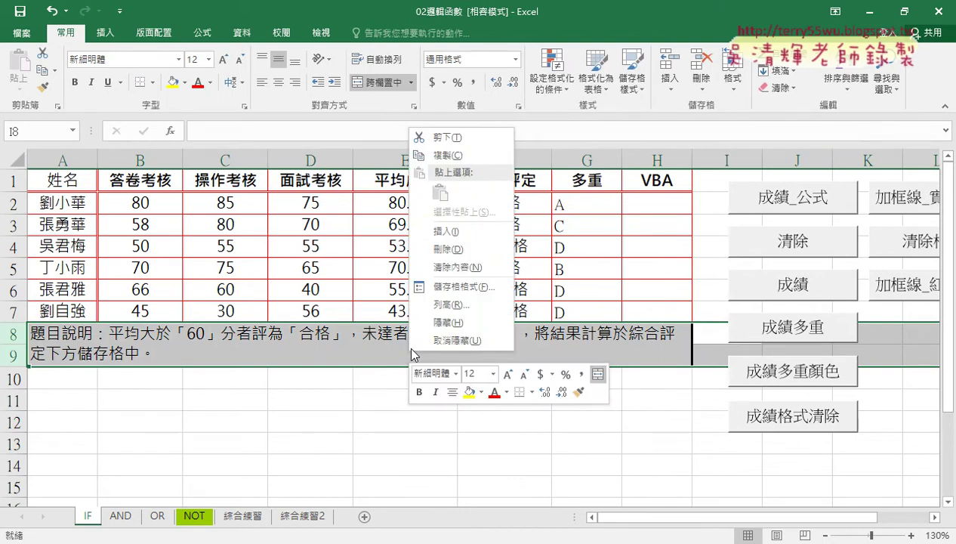
pyautogui.click(454, 255)
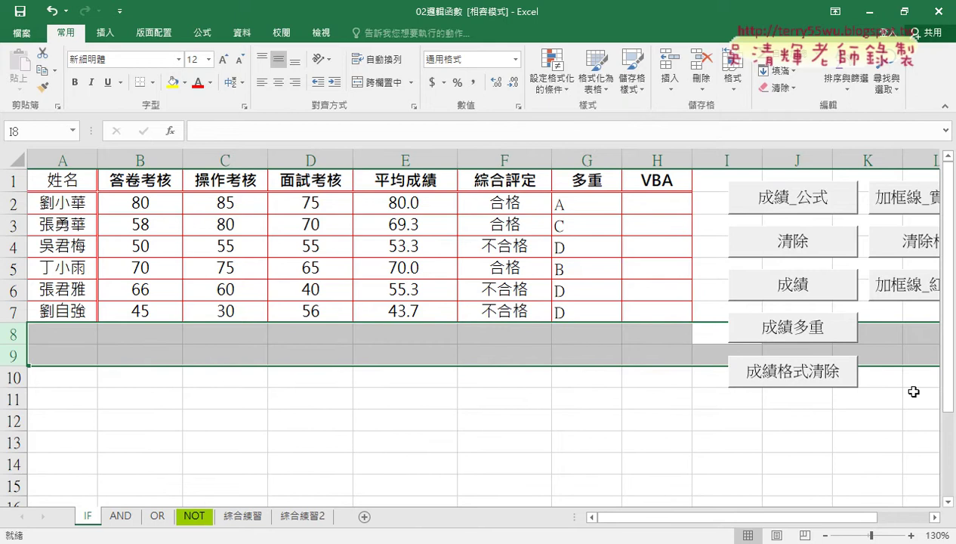
pyautogui.hotkey('ctrl', 'z')
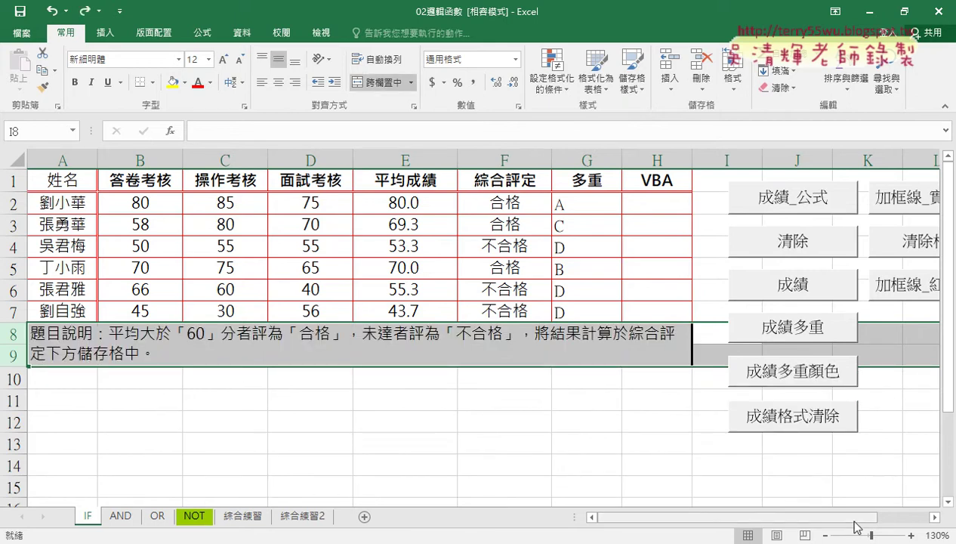
# Select the 成績_公式, 清除, 成績, 成績多重 and 成績多重顏色 buttons together.
pyautogui.moveTo(848, 520); pyautogui.dragTo(869, 520)
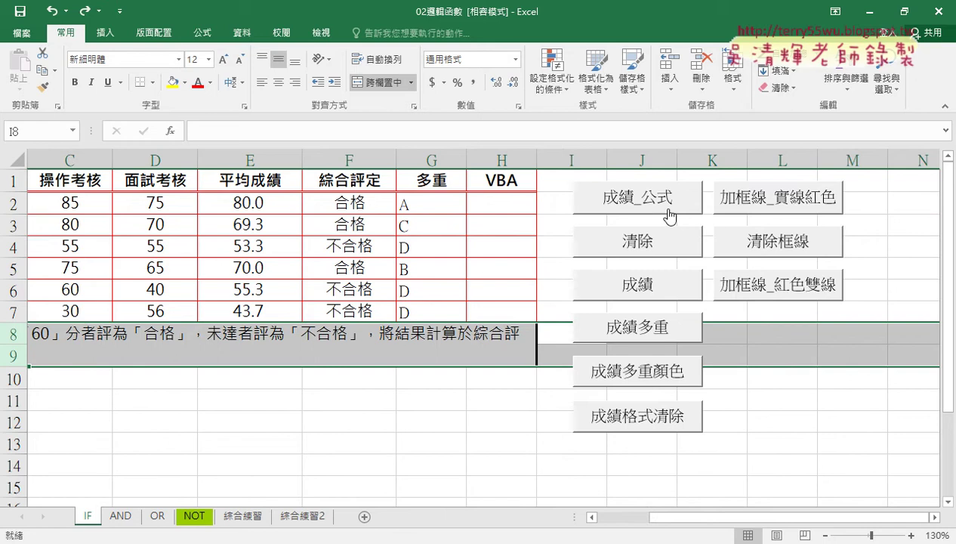
pyautogui.keyDown('ctrl'); pyautogui.click(665, 213); pyautogui.keyUp('ctrl')
pyautogui.keyDown('ctrl'); pyautogui.click(662, 240); pyautogui.keyUp('ctrl')
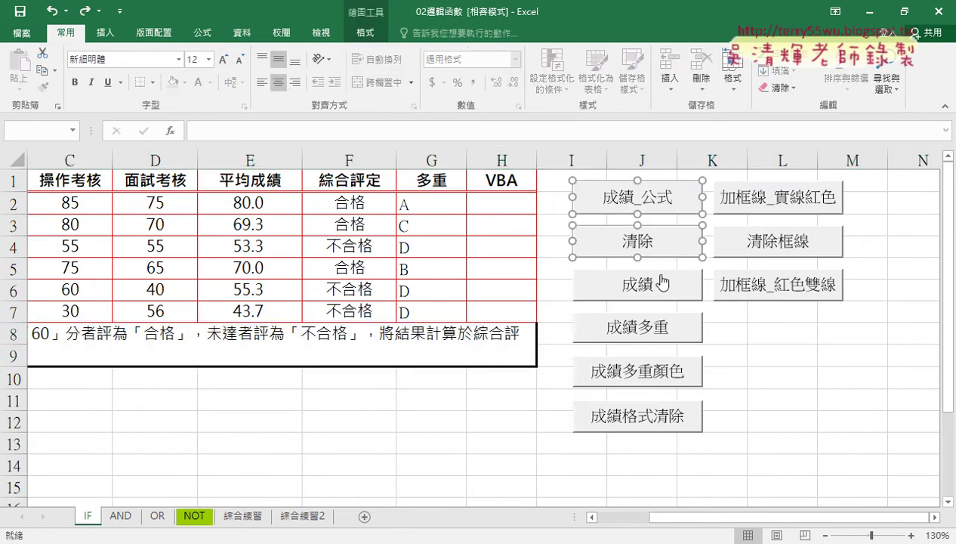
pyautogui.keyDown('ctrl'); pyautogui.click(660, 284); pyautogui.keyUp('ctrl')
pyautogui.keyDown('ctrl'); pyautogui.click(649, 333); pyautogui.keyUp('ctrl')
pyautogui.keyDown('ctrl'); pyautogui.click(651, 373); pyautogui.keyUp('ctrl')
# Add the four border and format-clearing buttons, then set all buttons to 大小位置不隨儲存格改變.
pyautogui.keyDown('ctrl'); pyautogui.click(647, 416); pyautogui.keyUp('ctrl')
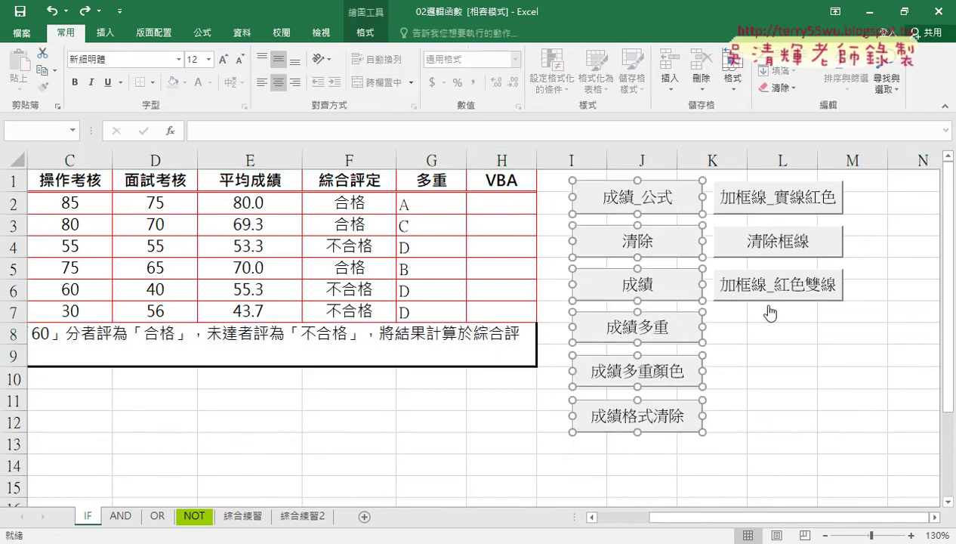
pyautogui.keyDown('ctrl'); pyautogui.click(763, 298); pyautogui.keyUp('ctrl')
pyautogui.keyDown('ctrl'); pyautogui.click(772, 242); pyautogui.keyUp('ctrl')
pyautogui.keyDown('ctrl'); pyautogui.click(781, 212); pyautogui.keyUp('ctrl')
pyautogui.rightClick(765, 193)
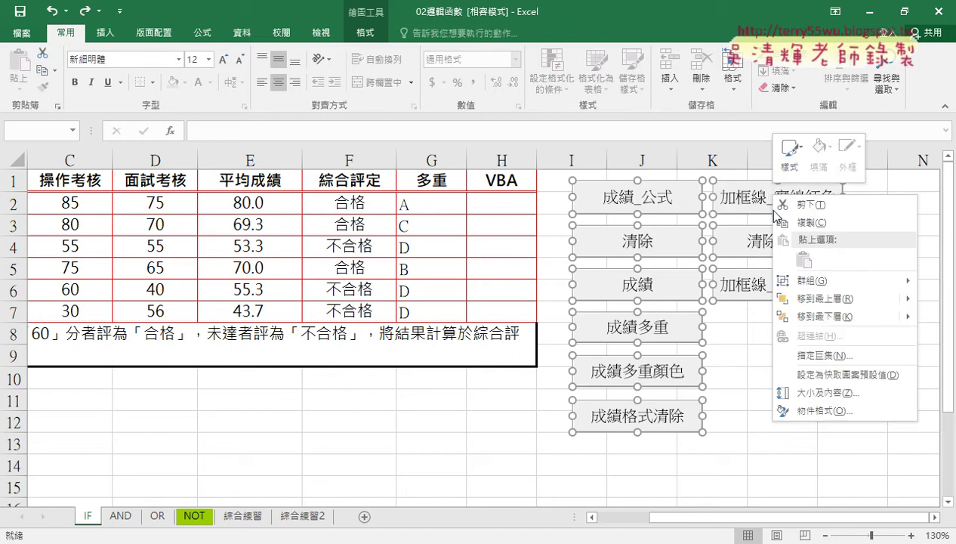
pyautogui.click(803, 408)
pyautogui.click(810, 219)
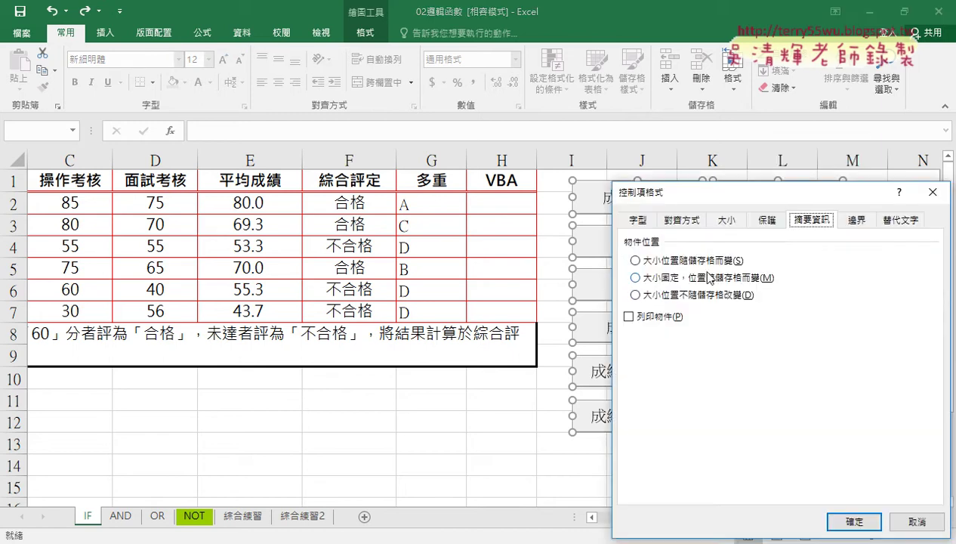
pyautogui.click(672, 295)
pyautogui.click(876, 519)
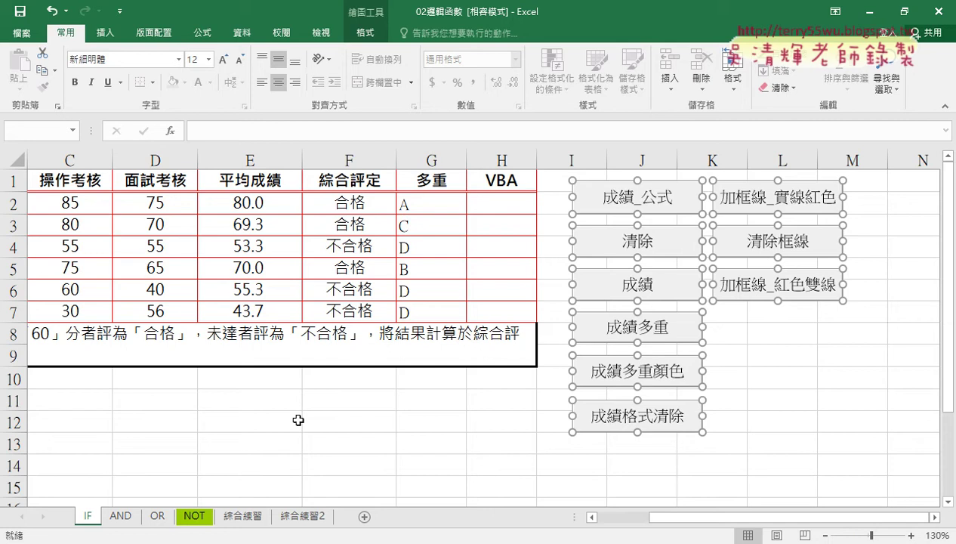
# Delete rows 8–9 holding the note and deselect by clicking cell F13.
pyautogui.moveTo(697, 520); pyautogui.dragTo(643, 520)
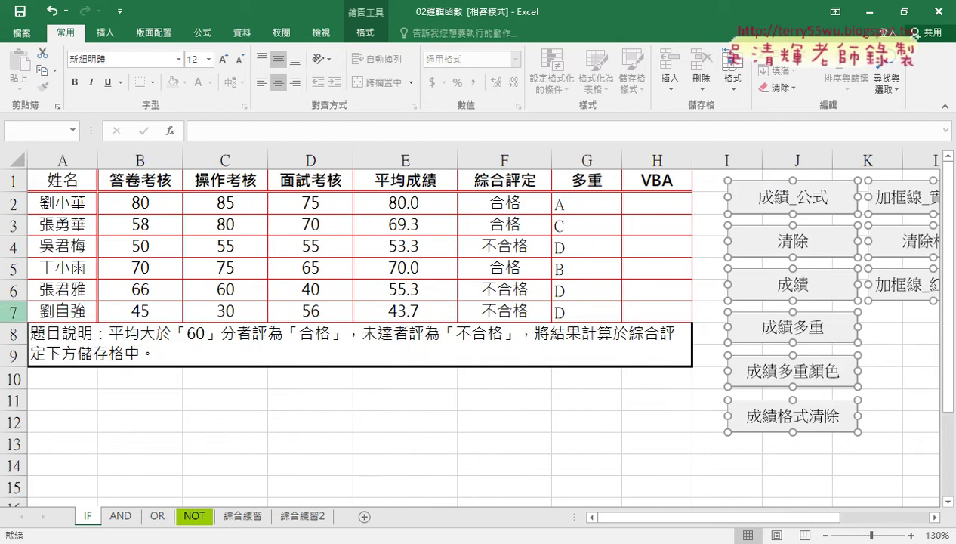
pyautogui.moveTo(13, 332); pyautogui.dragTo(17, 362)
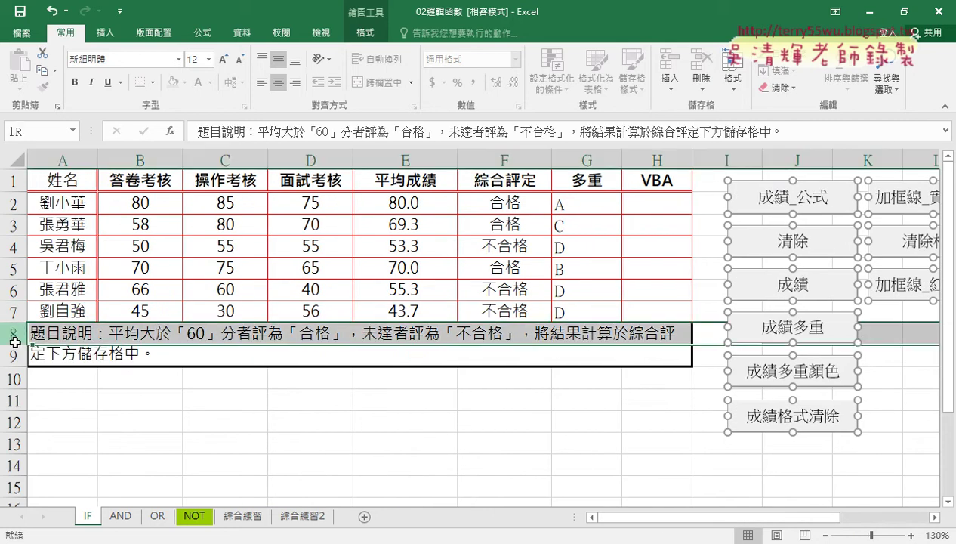
pyautogui.rightClick(160, 355)
pyautogui.click(197, 255)
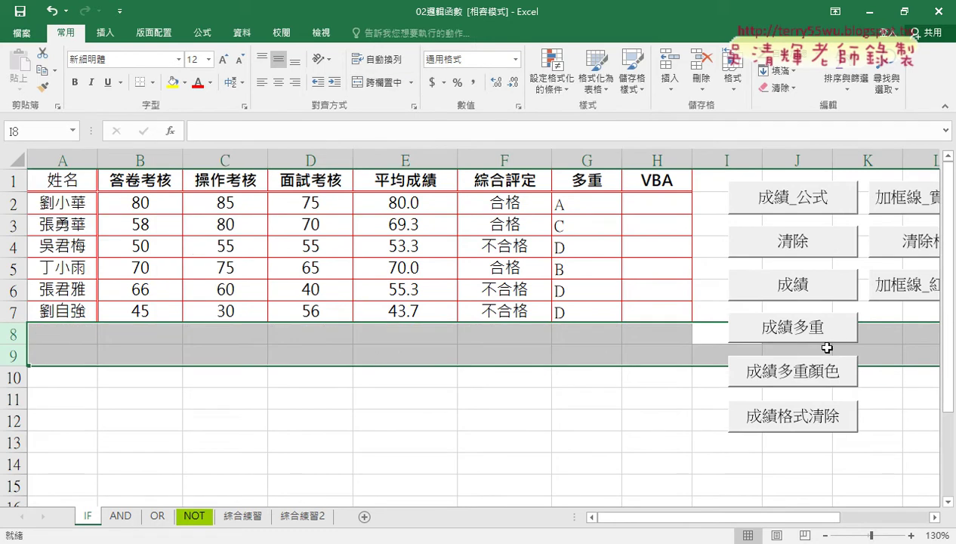
pyautogui.click(538, 437)
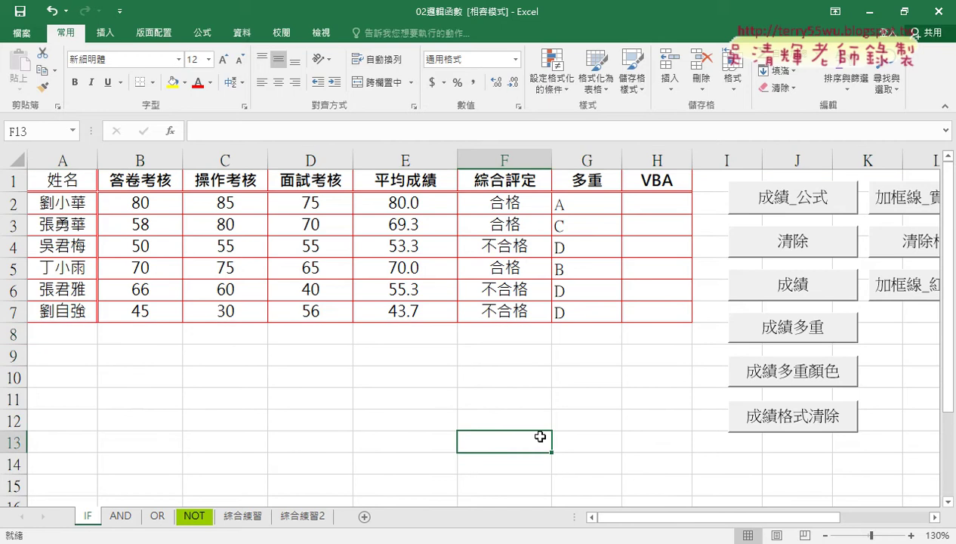
# Step through the empty cells A8 to E8, select the score cells B8:D8, then return to A8.
pyautogui.click(73, 336)
pyautogui.click(127, 334)
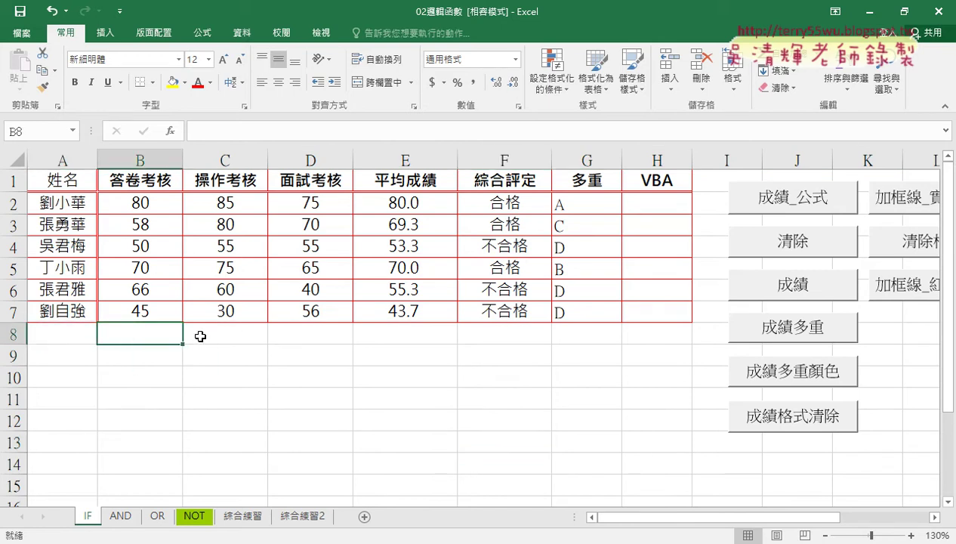
pyautogui.click(201, 336)
pyautogui.click(315, 332)
pyautogui.click(73, 338)
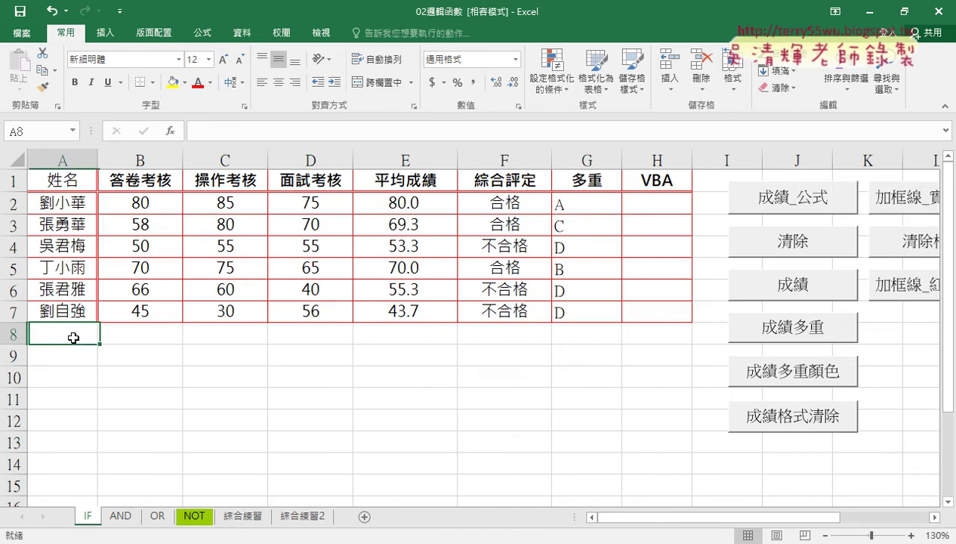
pyautogui.click(118, 333)
pyautogui.click(198, 335)
pyautogui.click(341, 333)
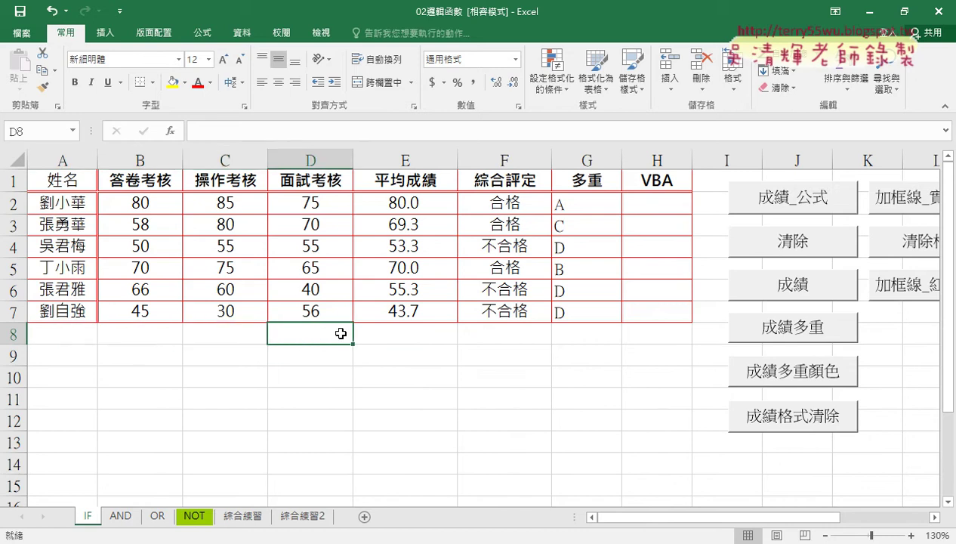
pyautogui.click(386, 332)
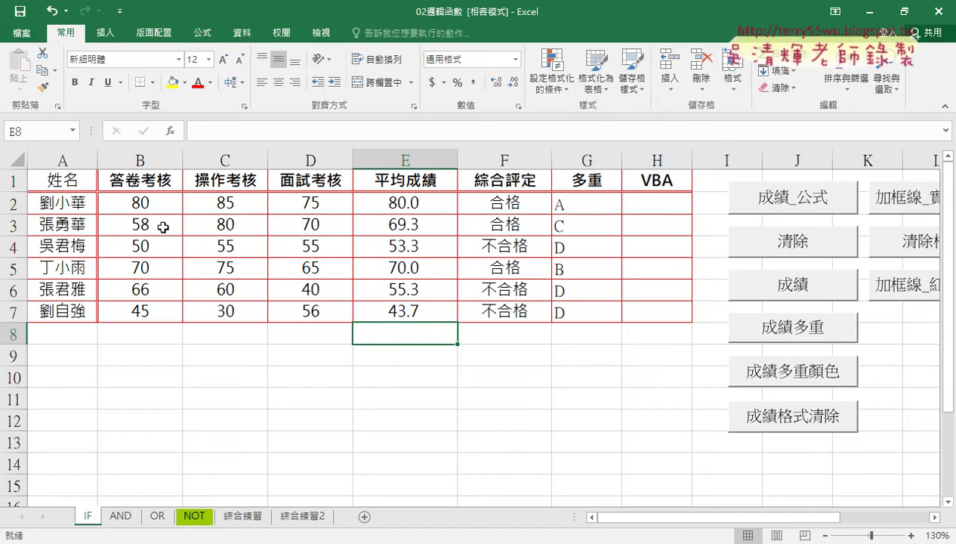
pyautogui.moveTo(139, 336); pyautogui.dragTo(324, 337)
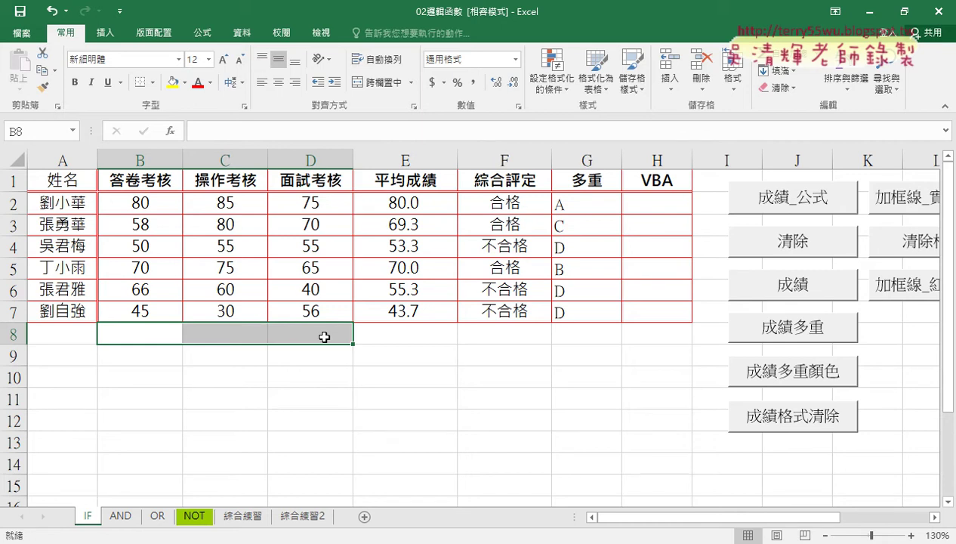
pyautogui.click(58, 332)
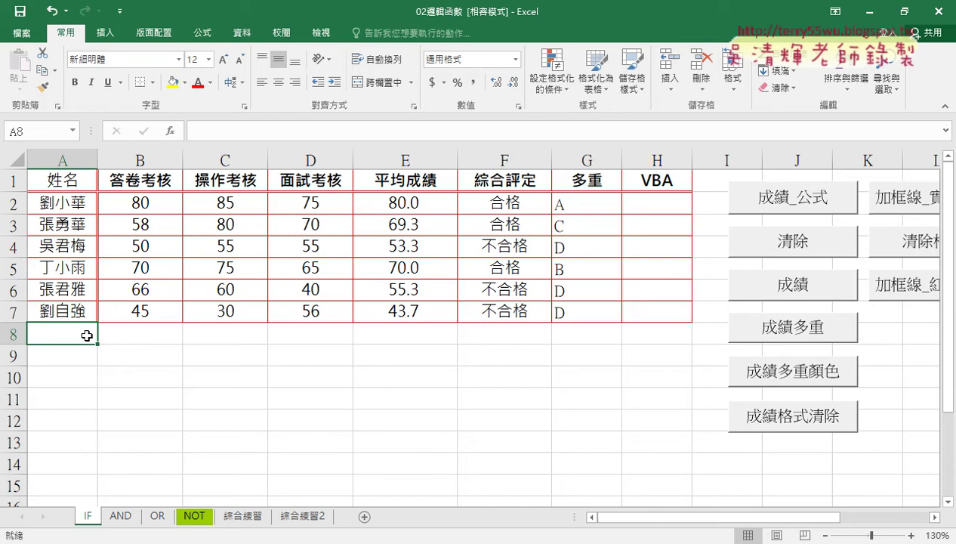
# Enable the 開發人員 (Developer) tab through Customize Ribbon and launch the Visual Basic editor.
pyautogui.click(119, 10)
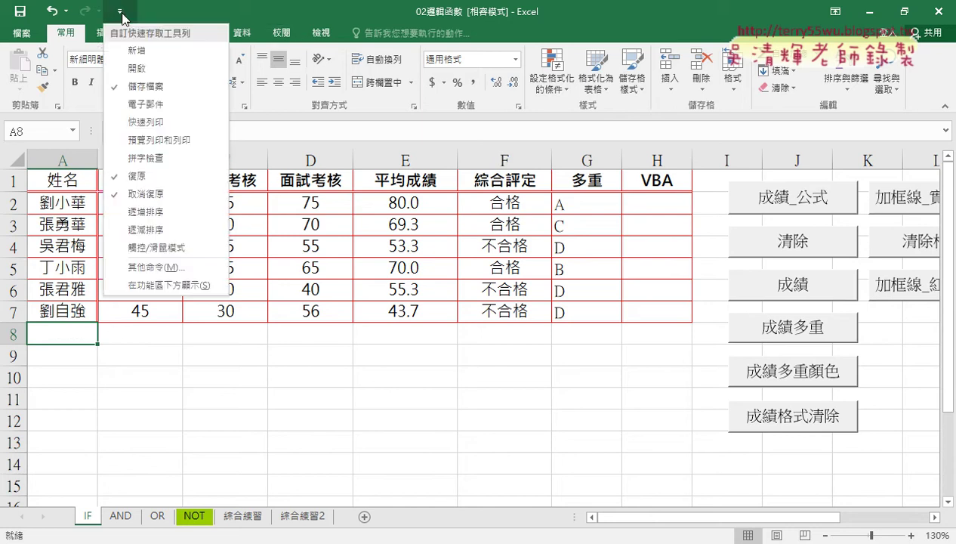
pyautogui.click(174, 267)
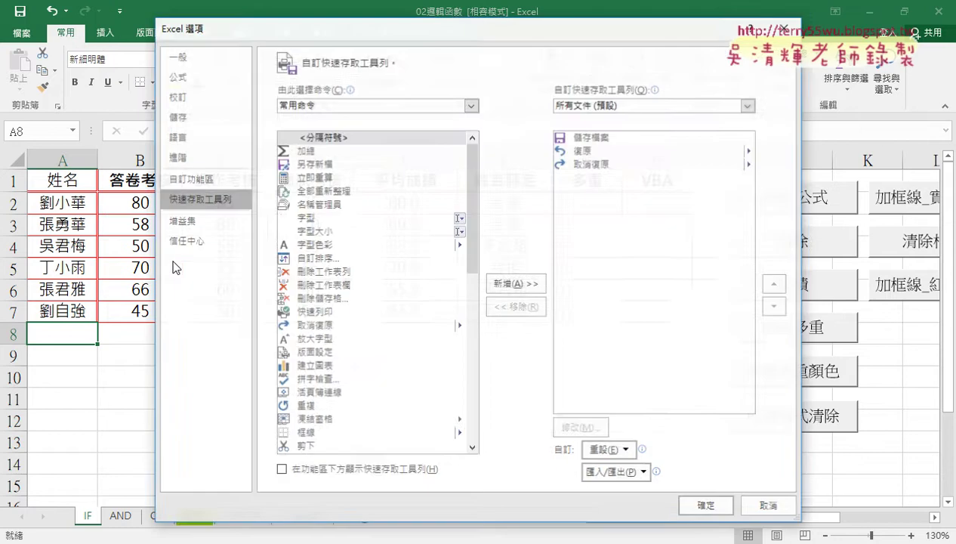
pyautogui.click(219, 180)
pyautogui.click(544, 330)
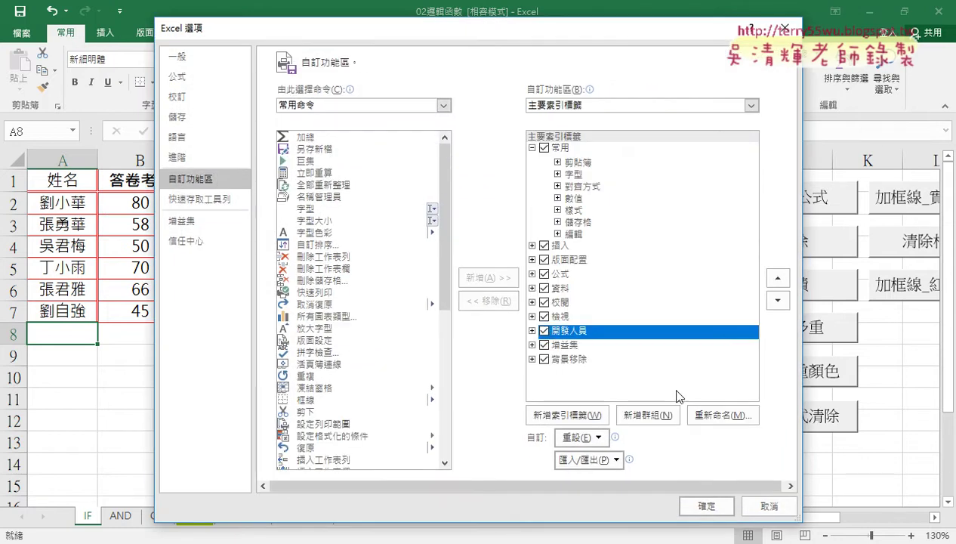
pyautogui.click(707, 505)
pyautogui.click(368, 33)
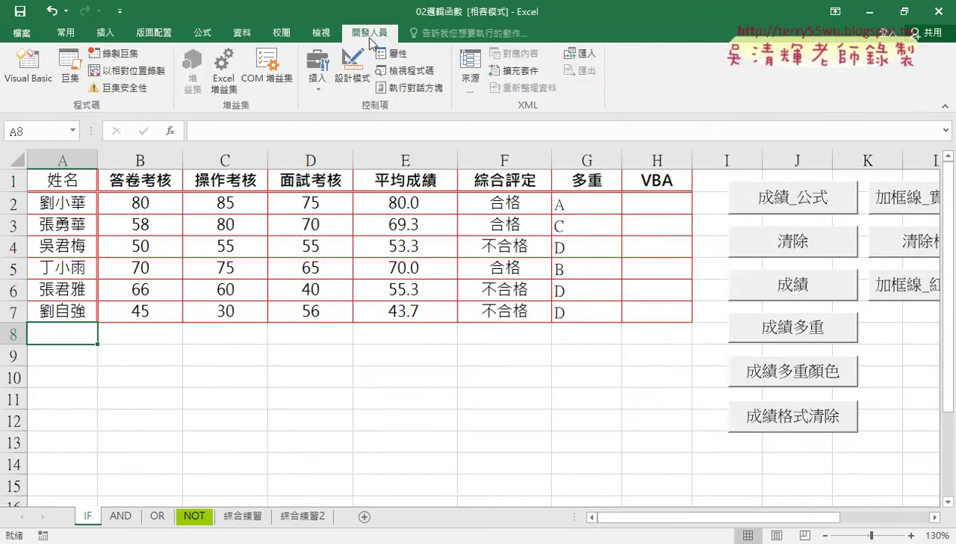
pyautogui.click(43, 83)
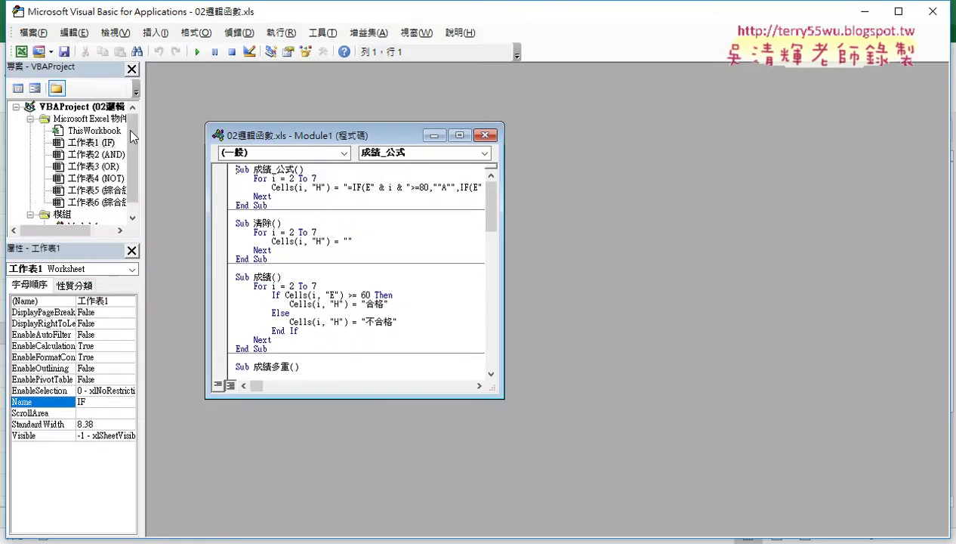
# Maximize the Module1 code, enlarge the Project pane, restore the window, and inspect ThisWorkbook's 插入 options.
pyautogui.doubleClick(83, 214)
pyautogui.moveTo(91, 242); pyautogui.dragTo(91, 329)
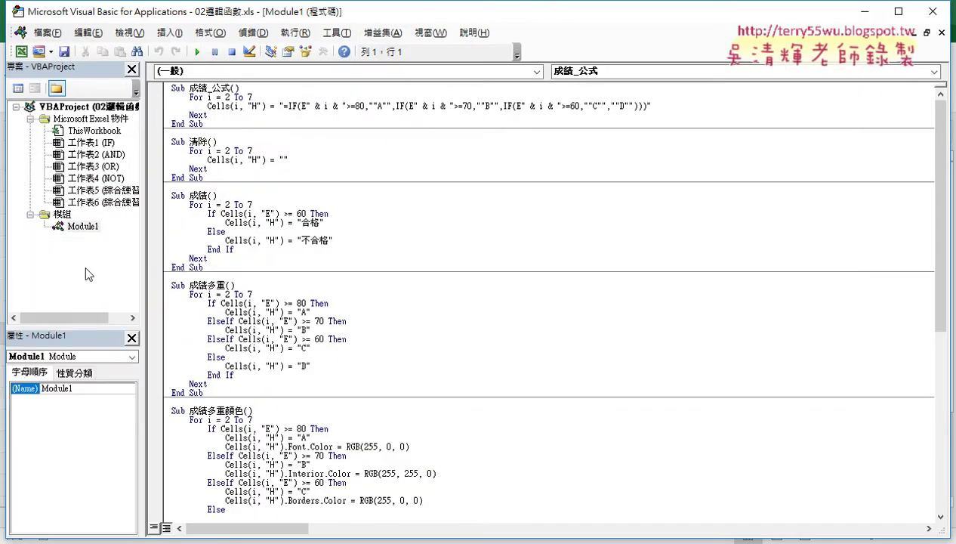
pyautogui.doubleClick(75, 11)
pyautogui.rightClick(247, 153)
pyautogui.moveTo(318, 214)
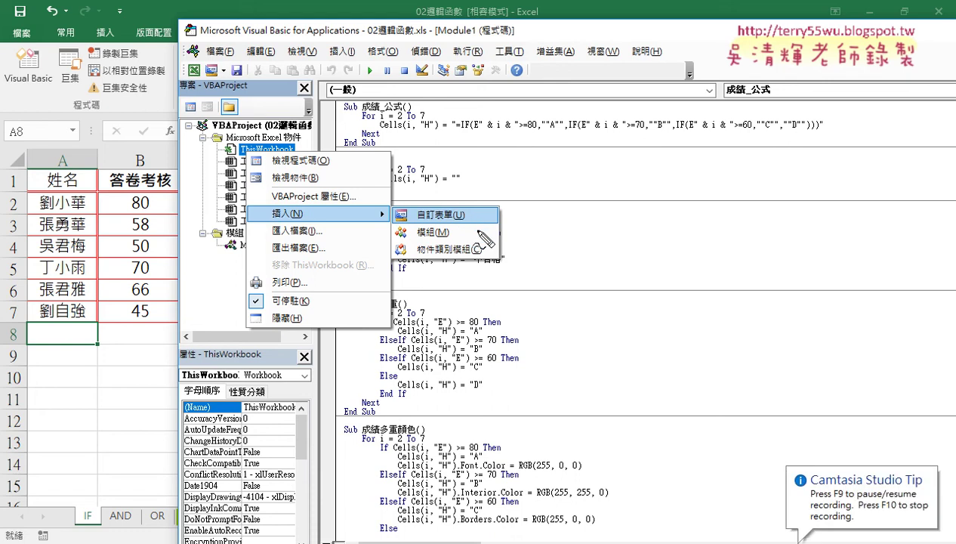
pyautogui.moveTo(478, 235); pyautogui.dragTo(480, 237)
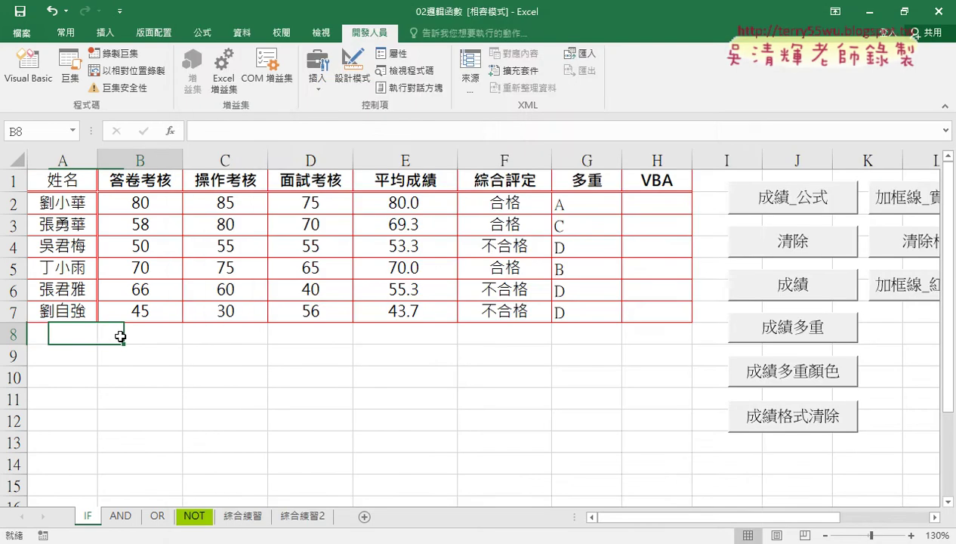
pyautogui.moveTo(75, 334); pyautogui.dragTo(312, 337)
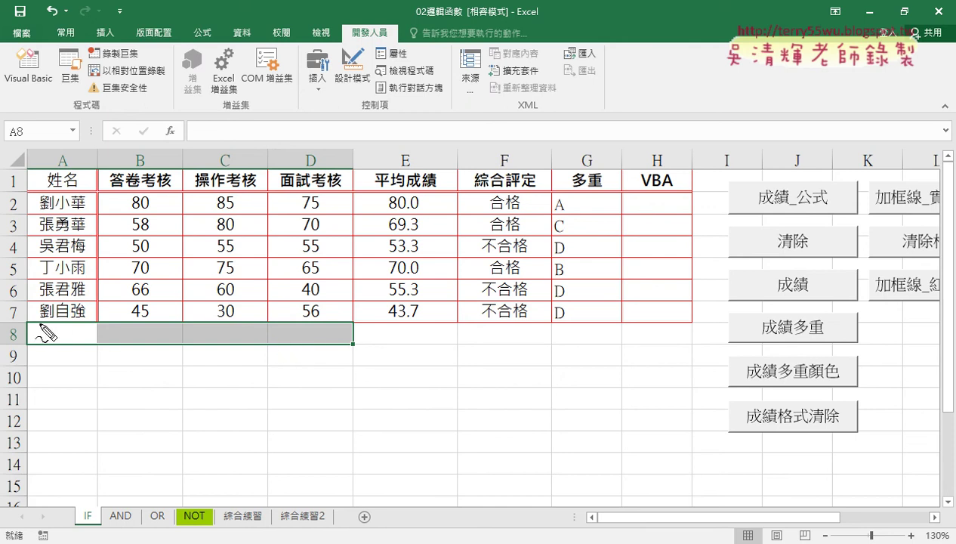
pyautogui.moveTo(91, 186); pyautogui.dragTo(85, 176)
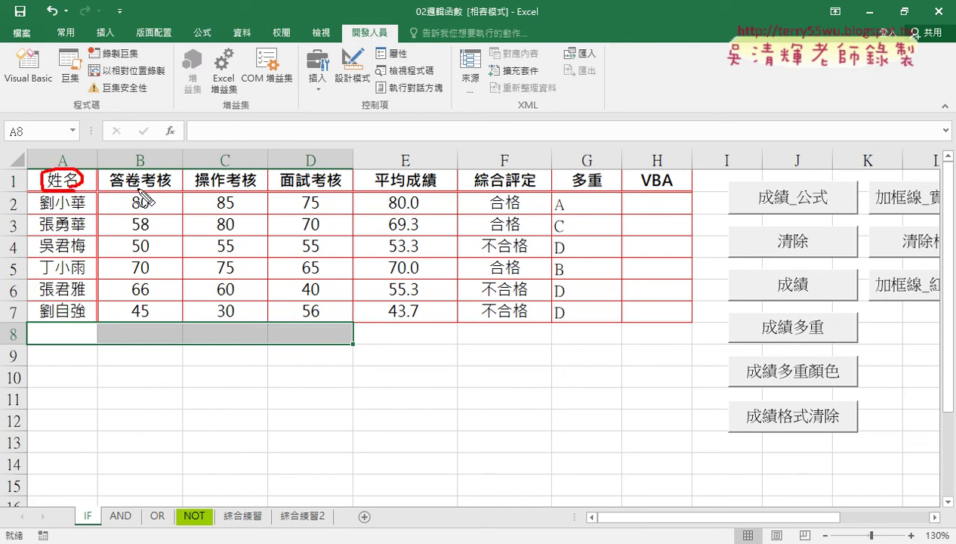
pyautogui.moveTo(156, 137); pyautogui.dragTo(324, 120)
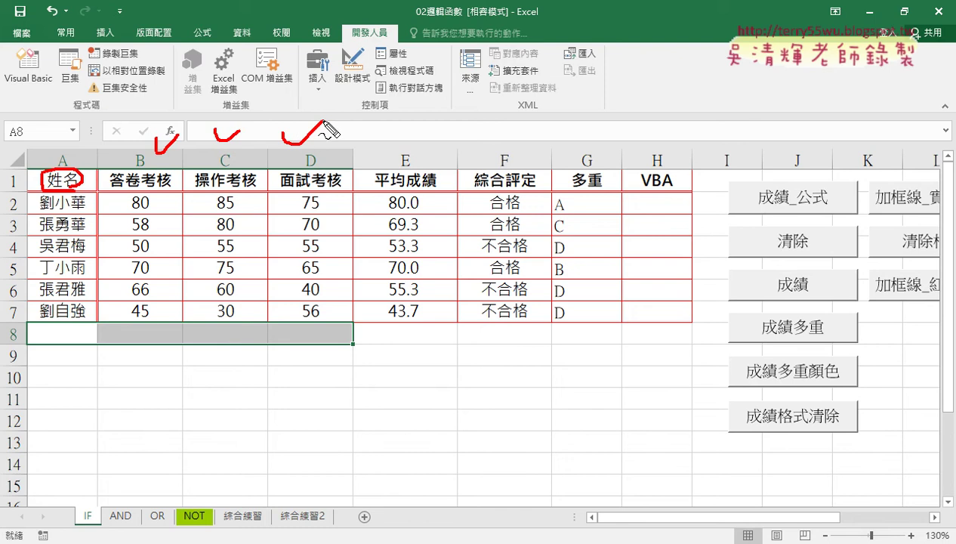
pyautogui.moveTo(415, 341)
pyautogui.mouseDown()
pyautogui.moveTo(355, 333)
pyautogui.moveTo(420, 347)
pyautogui.mouseUp()
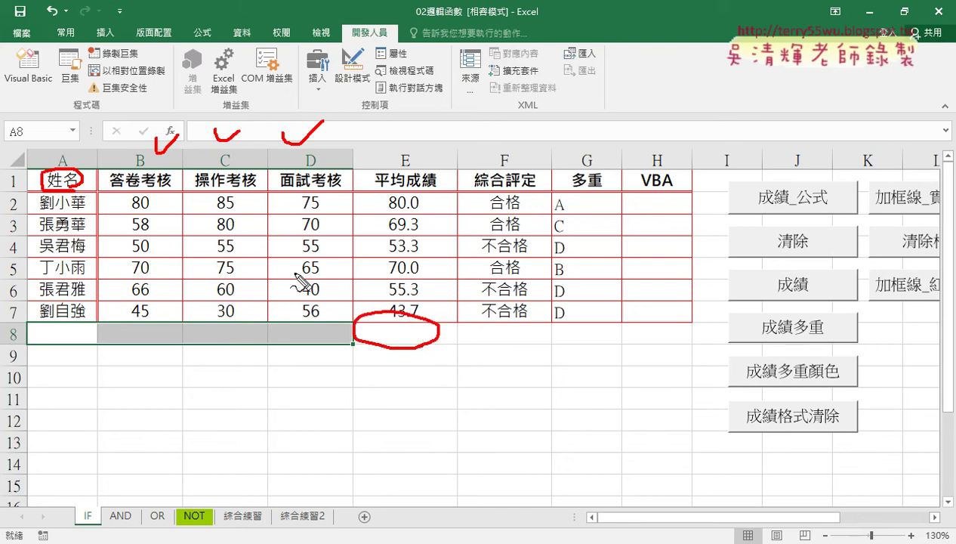
pyautogui.moveTo(532, 333); pyautogui.dragTo(615, 334)
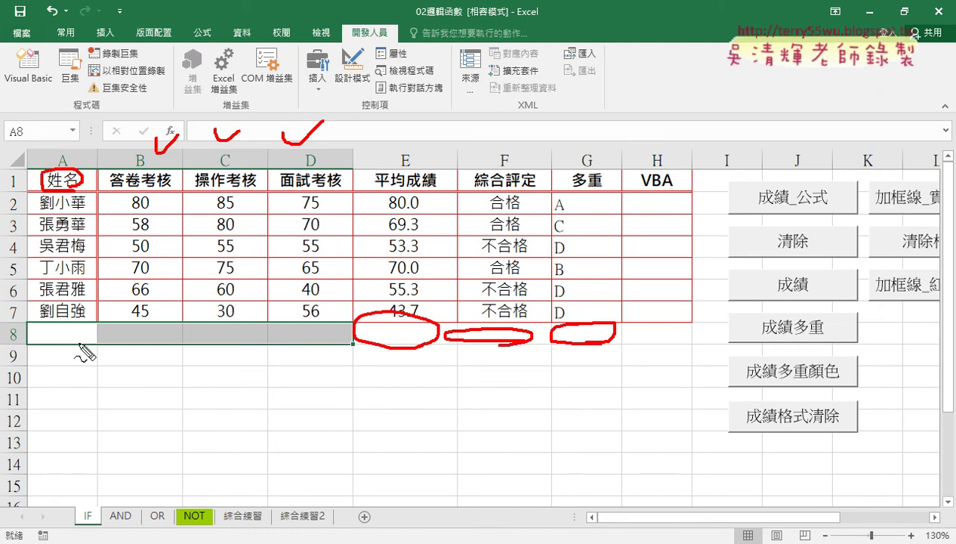
pyautogui.moveTo(75, 332); pyautogui.dragTo(70, 346)
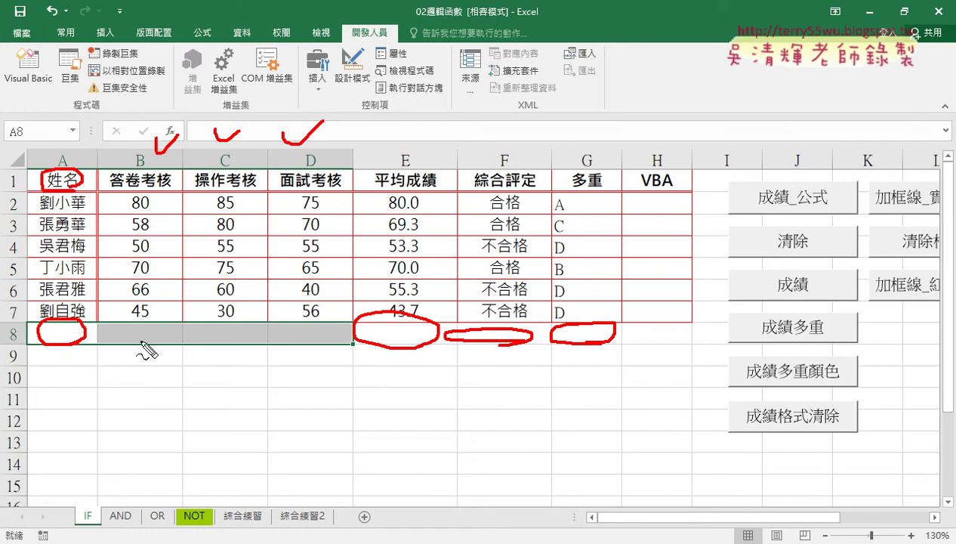
pyautogui.moveTo(160, 326)
pyautogui.mouseDown()
pyautogui.moveTo(143, 342)
pyautogui.moveTo(337, 329)
pyautogui.mouseUp()
pyautogui.moveTo(417, 299); pyautogui.dragTo(436, 295)
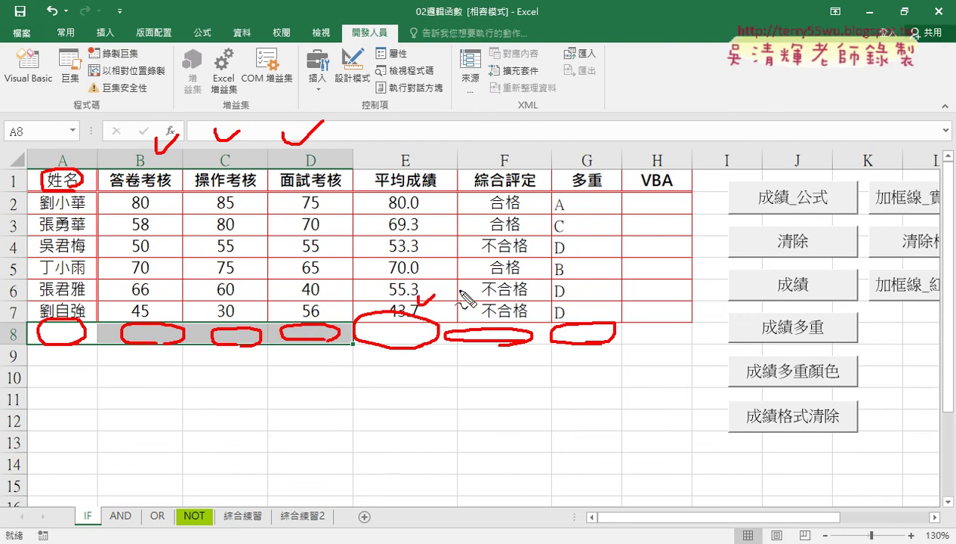
pyautogui.moveTo(507, 306); pyautogui.dragTo(615, 287)
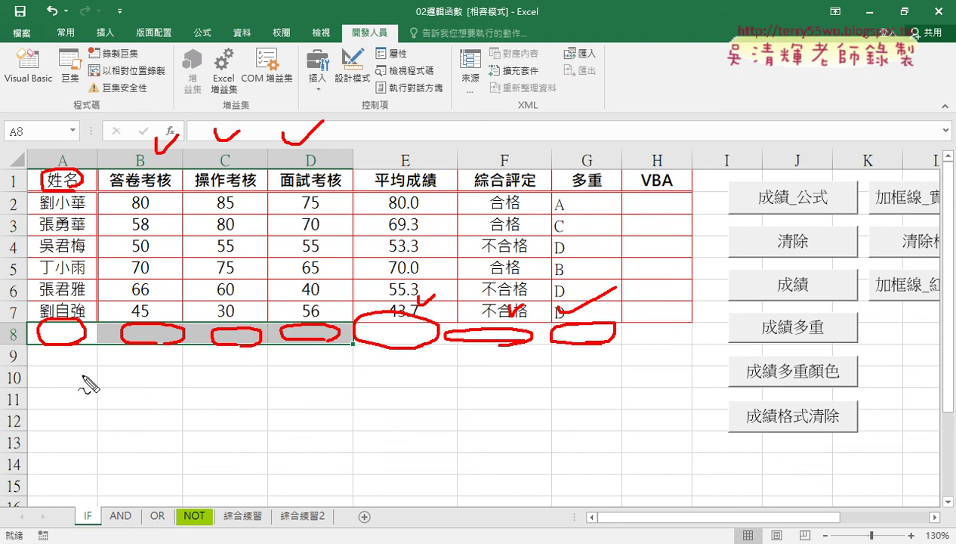
pyautogui.moveTo(29, 323); pyautogui.dragTo(28, 346)
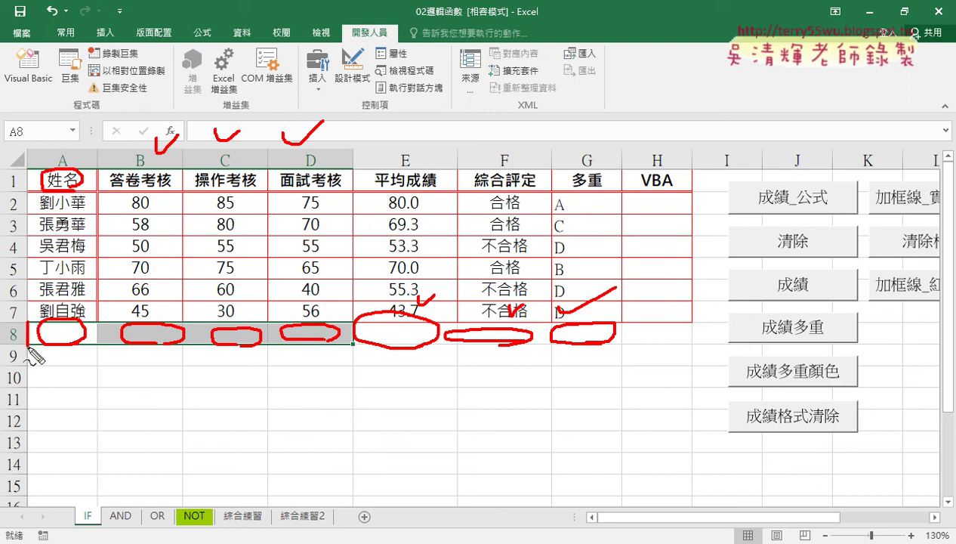